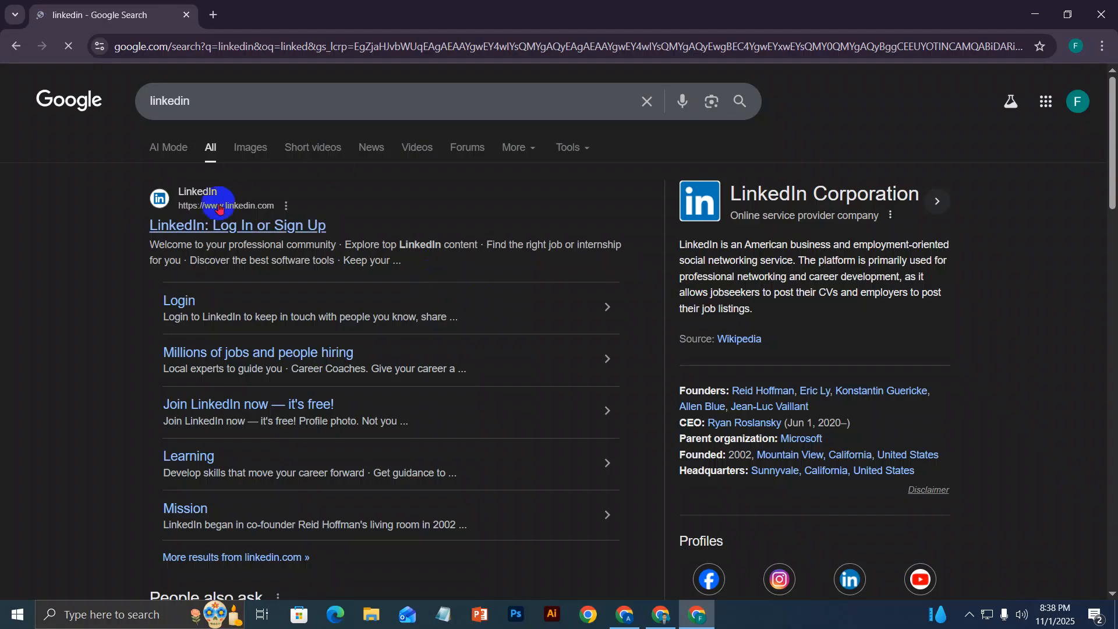
Open the official LinkedIn site from the search results and dismiss its app promotion
left_click(265, 225)
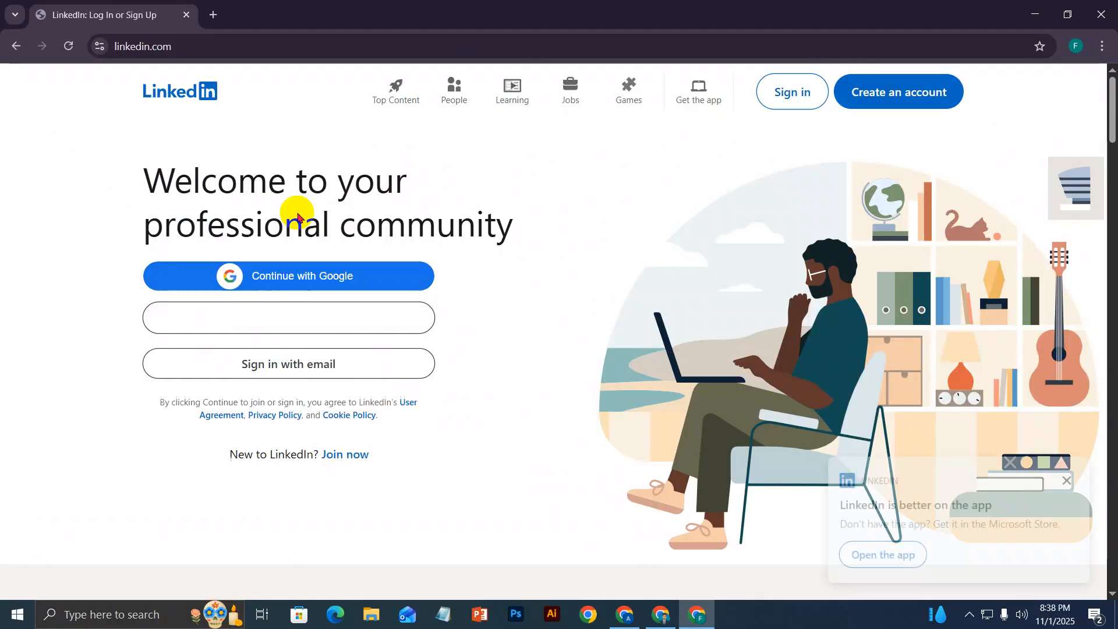
left_click(1069, 204)
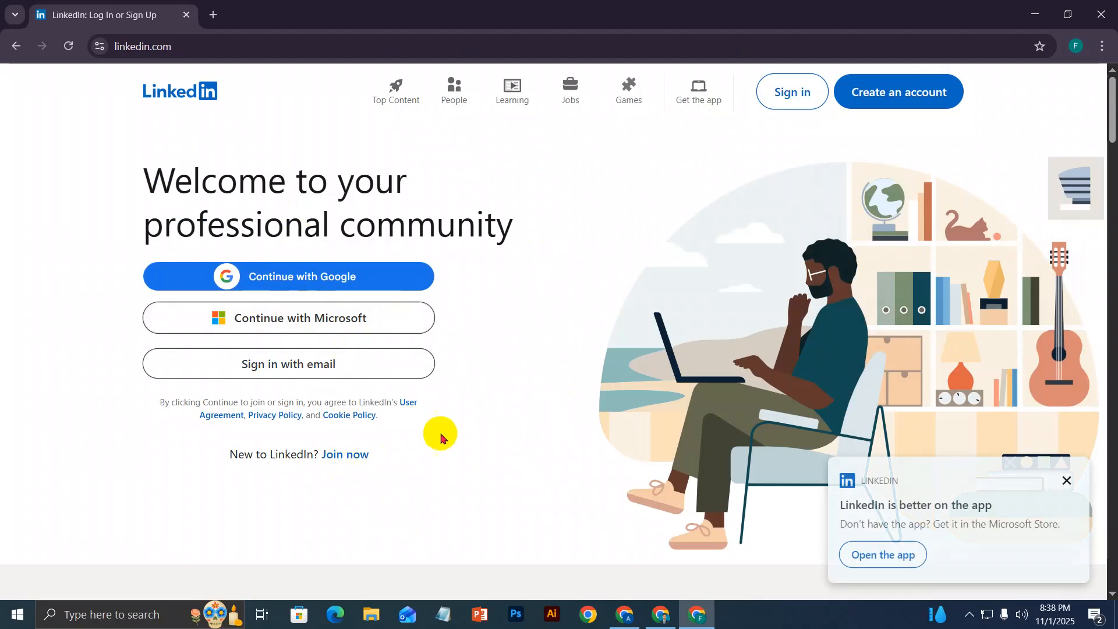
left_click(1068, 481)
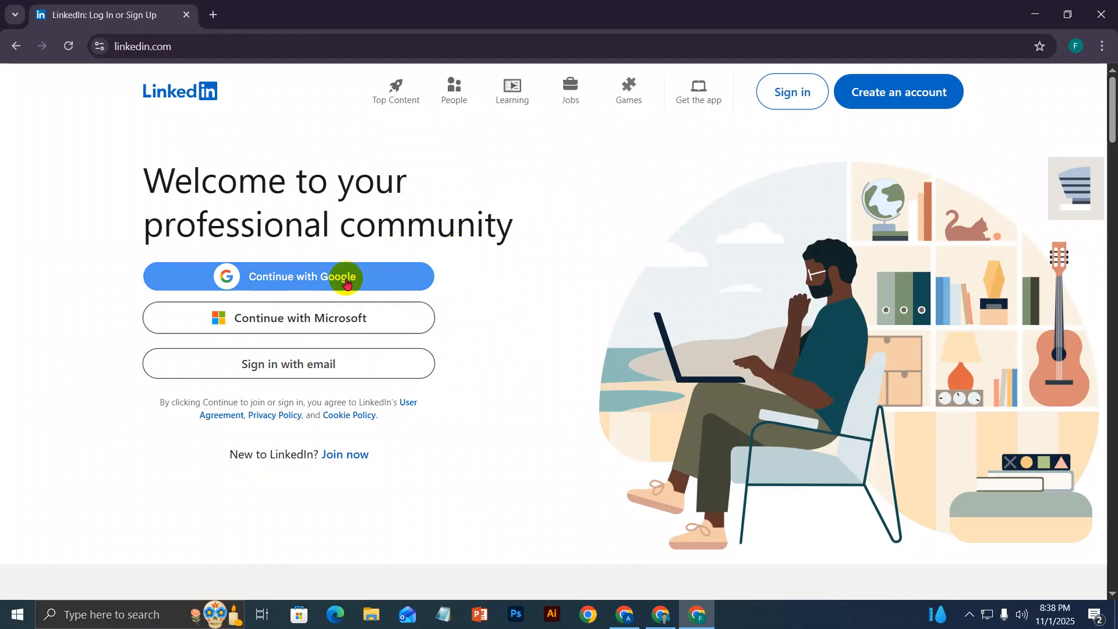
Sign up with the listed Google account, retry the Google sign-in, and agree to join LinkedIn
left_click(298, 279)
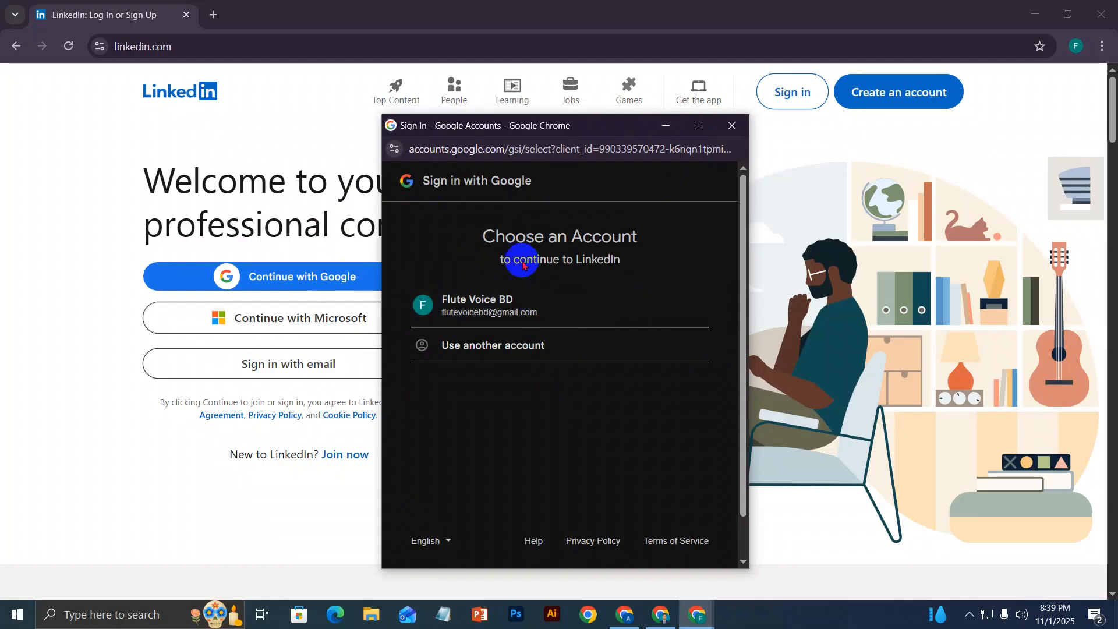
left_click(465, 309)
left_click(672, 399)
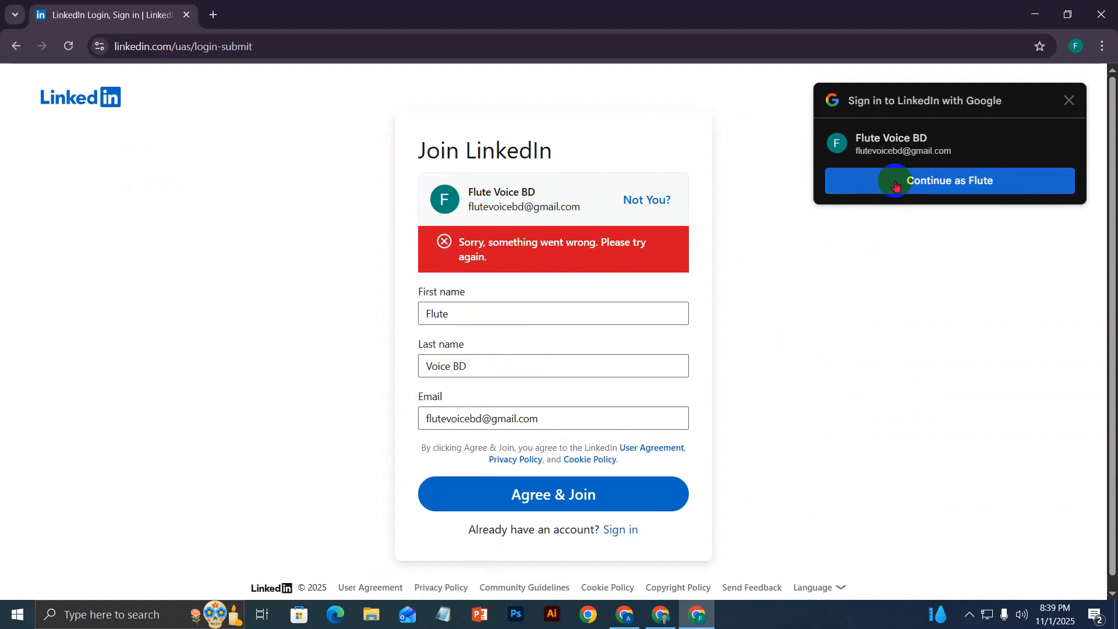
left_click(949, 184)
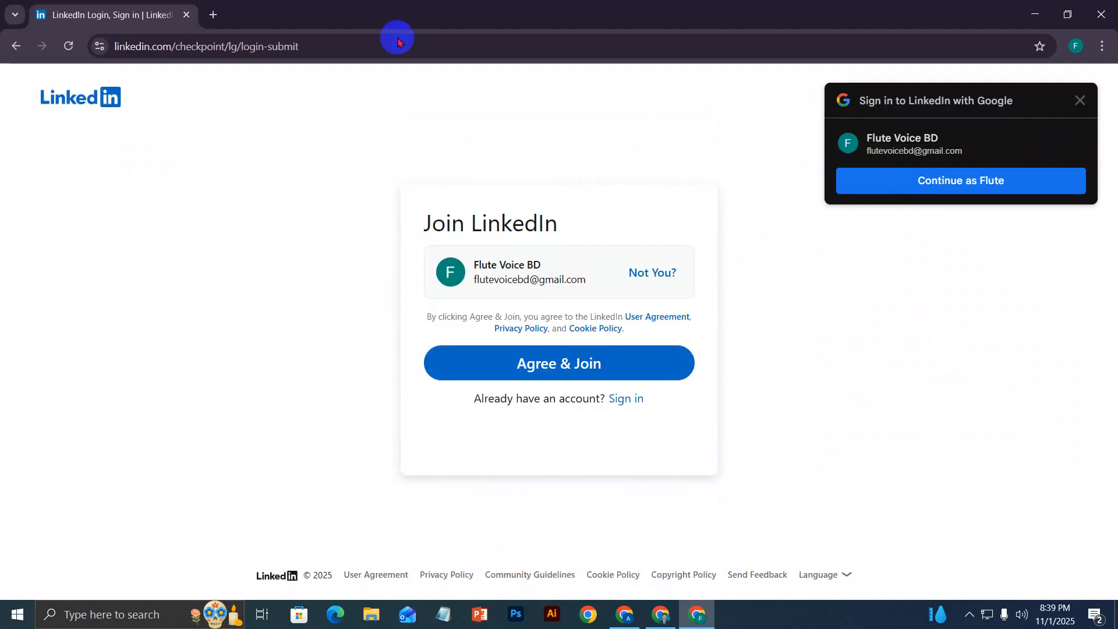
left_click(540, 382)
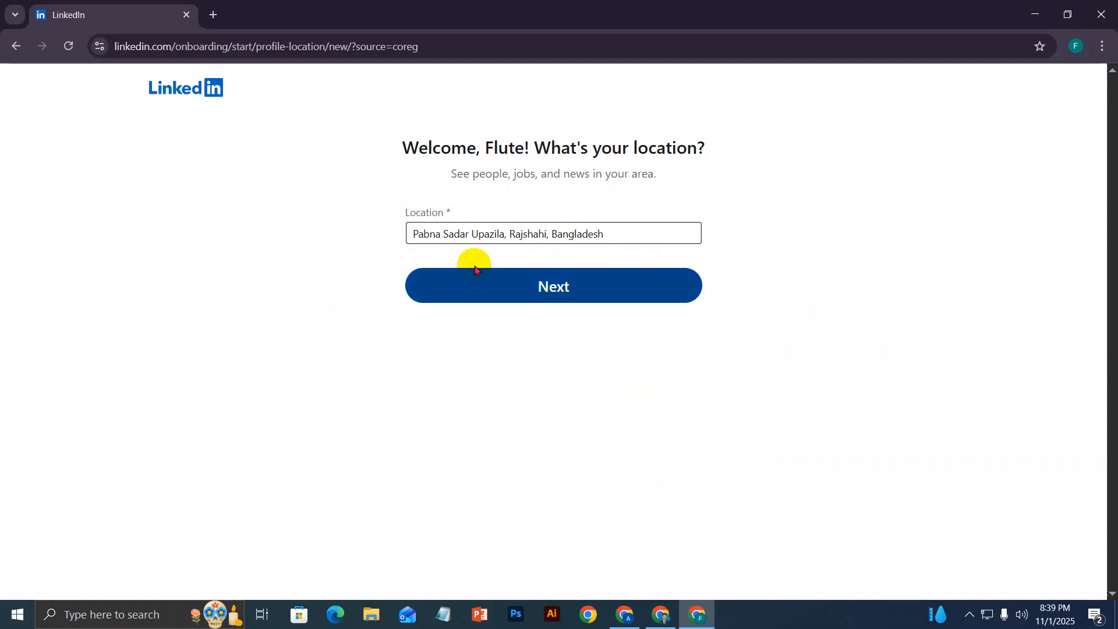
Try to submit the prefilled location, go back to the earlier sign-up page, and resubmit its form data
left_click(533, 286)
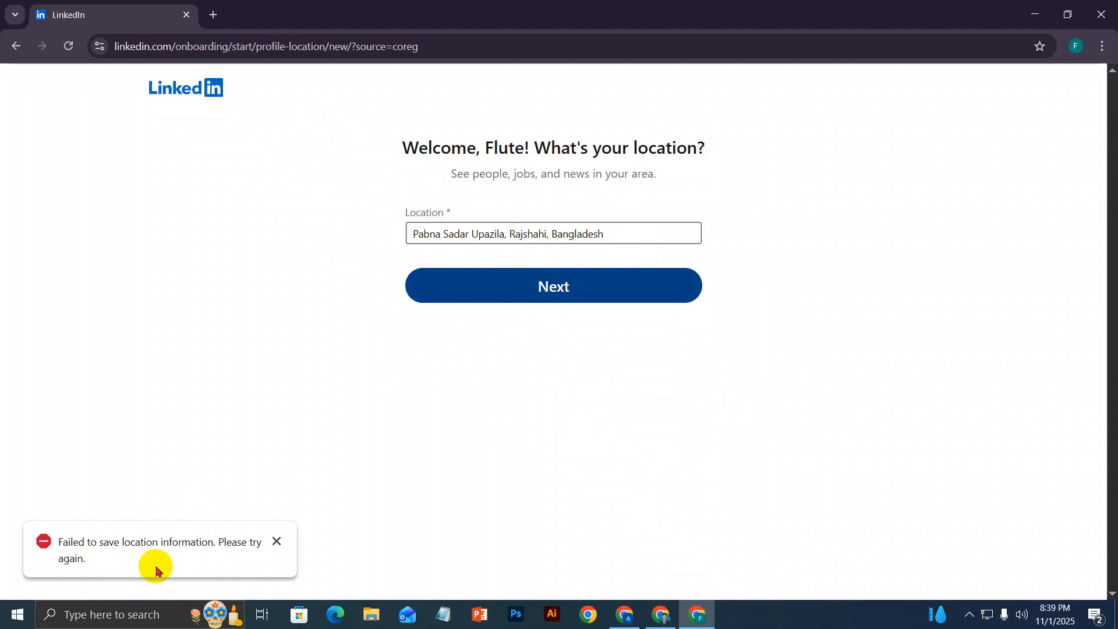
left_click(67, 46)
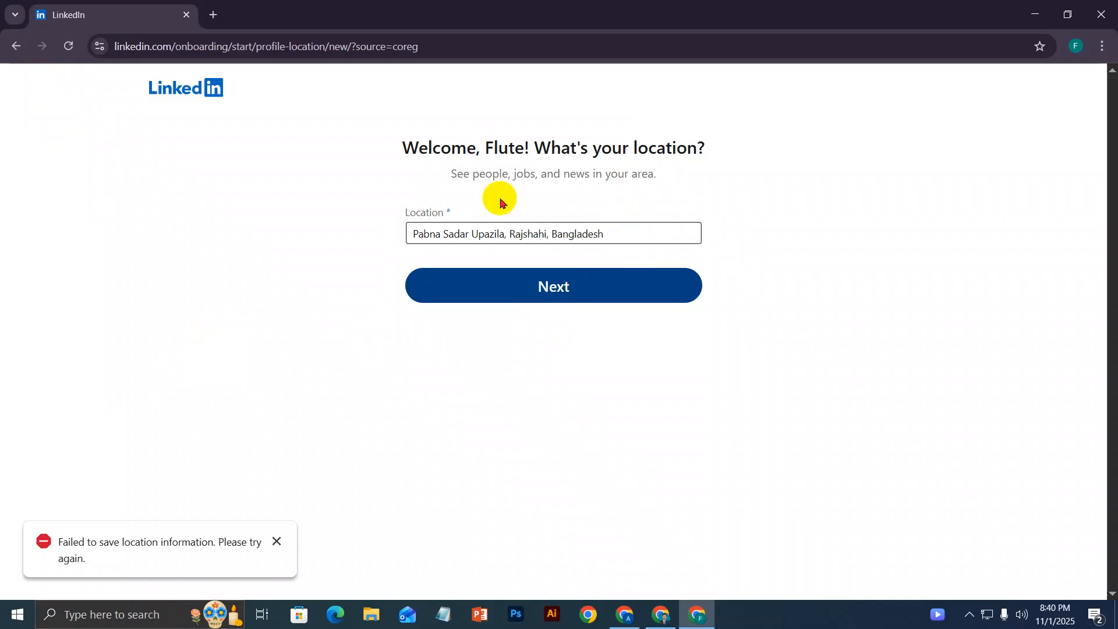
left_click(16, 47)
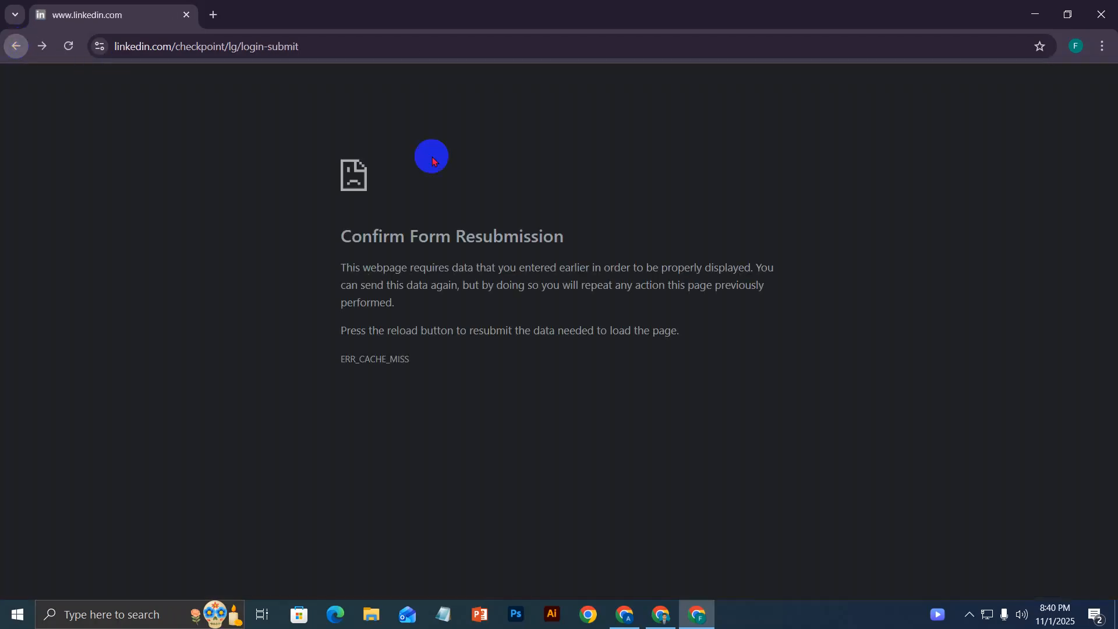
left_click(68, 46)
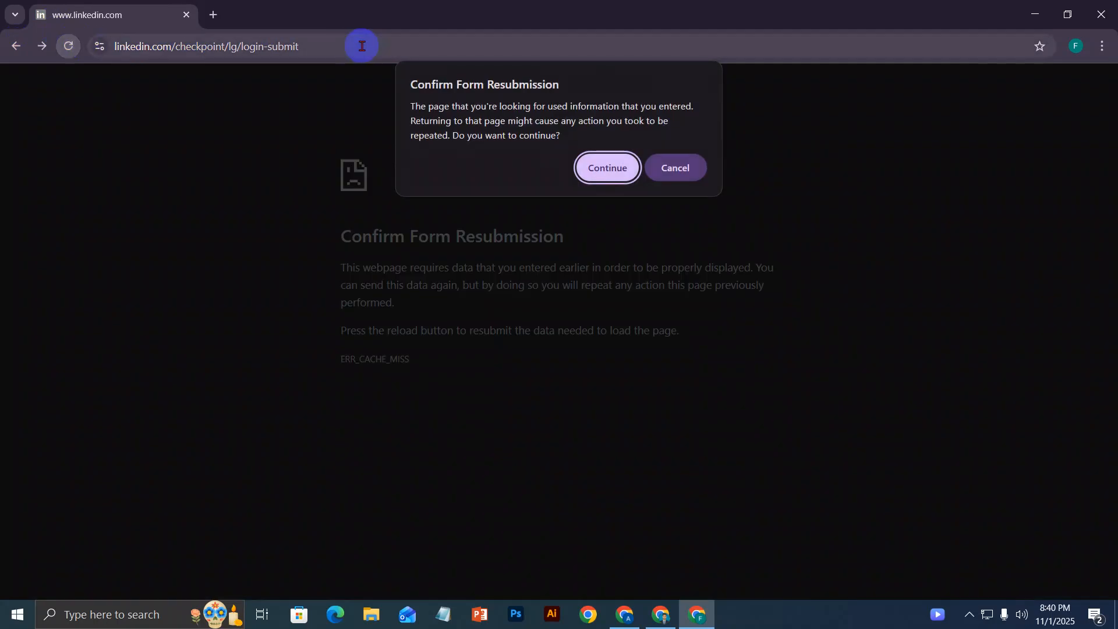
left_click(608, 169)
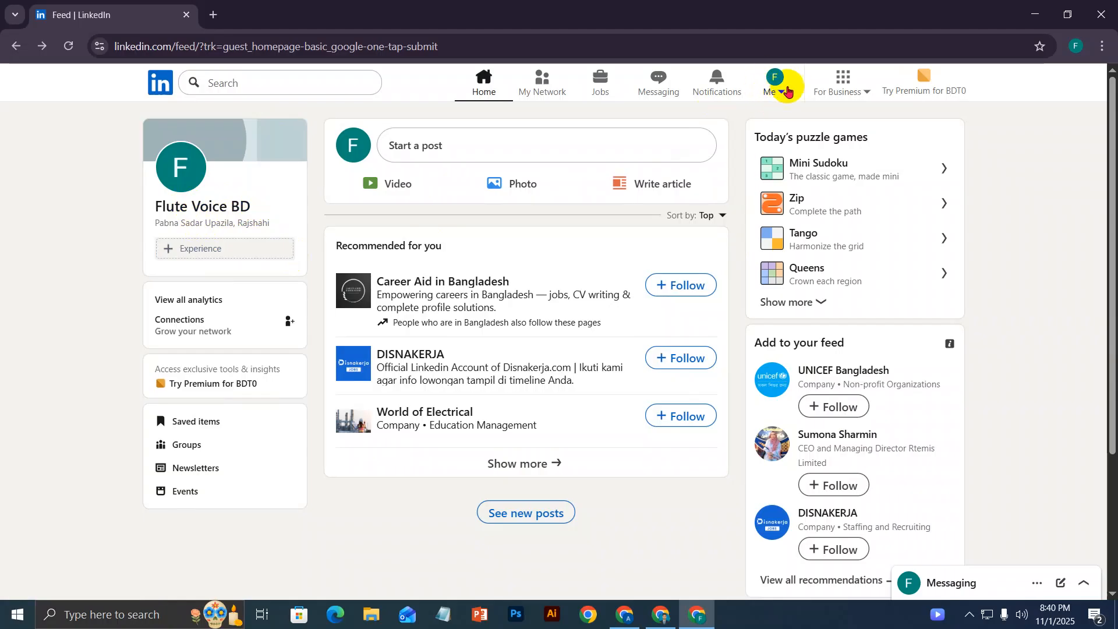
Open the account's own profile page and start editing its intro section
left_click(779, 96)
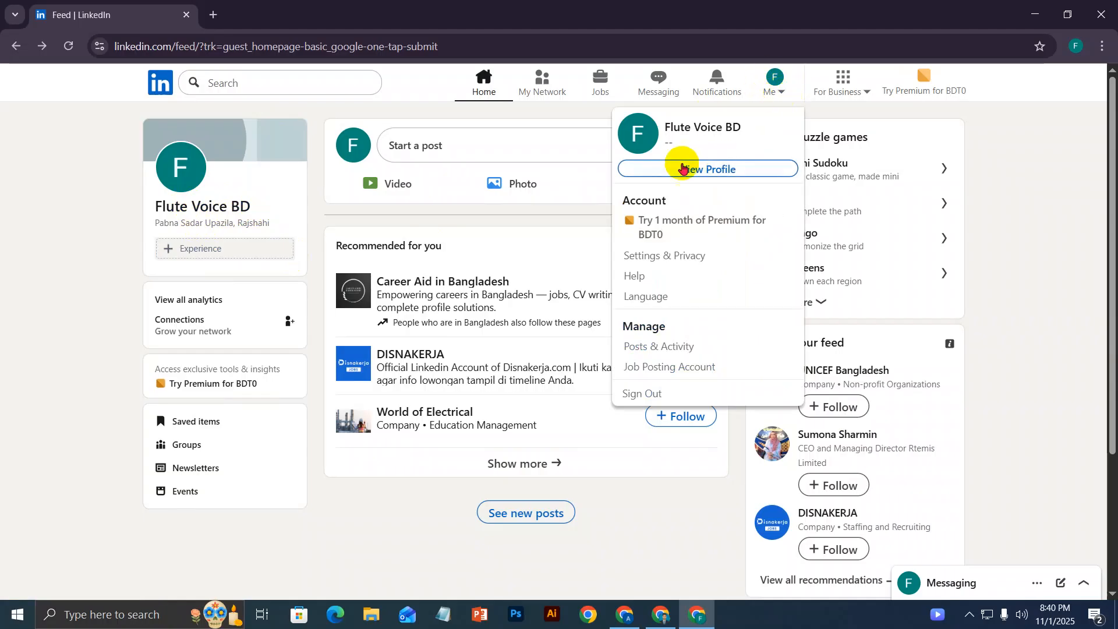
left_click(696, 175)
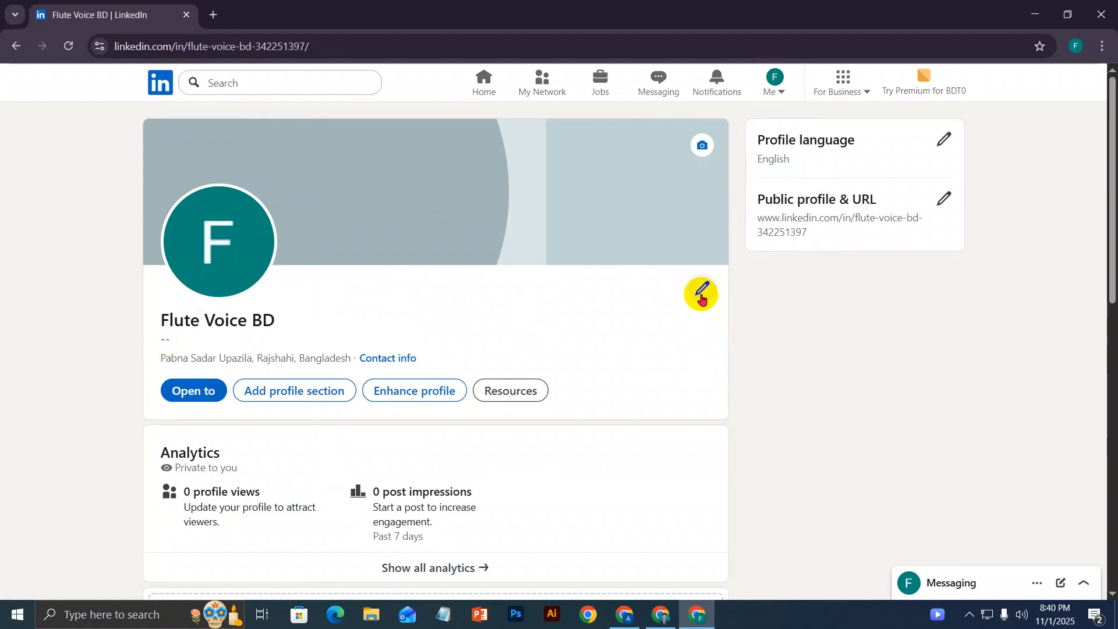
left_click(701, 297)
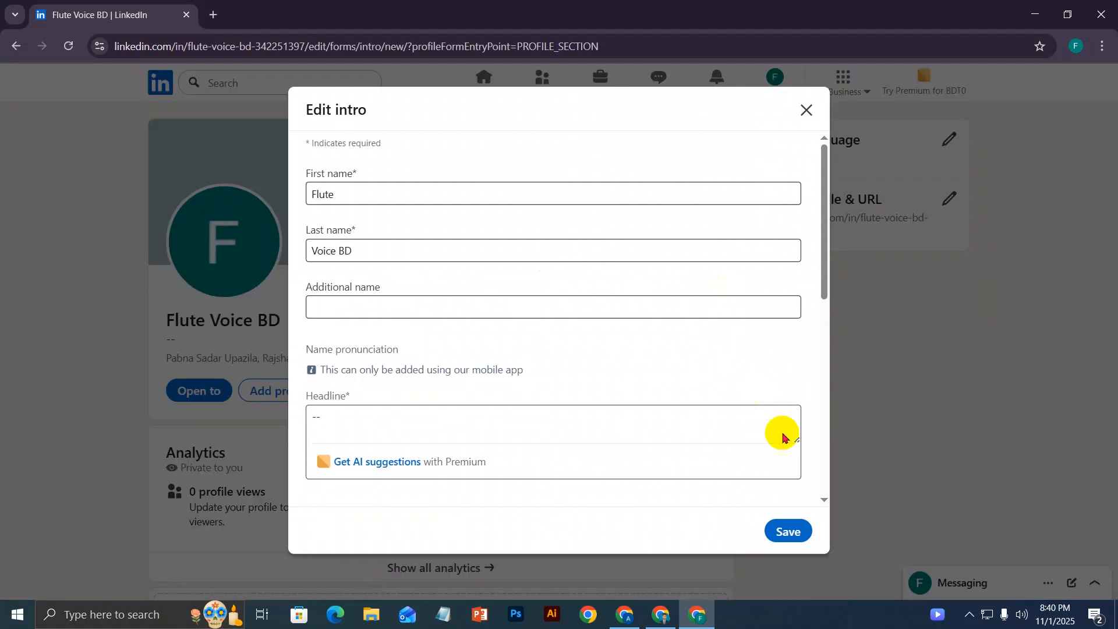
Replace the first name and last name in the intro form with the account owner's real name
left_click_drag(389, 367, 292, 358)
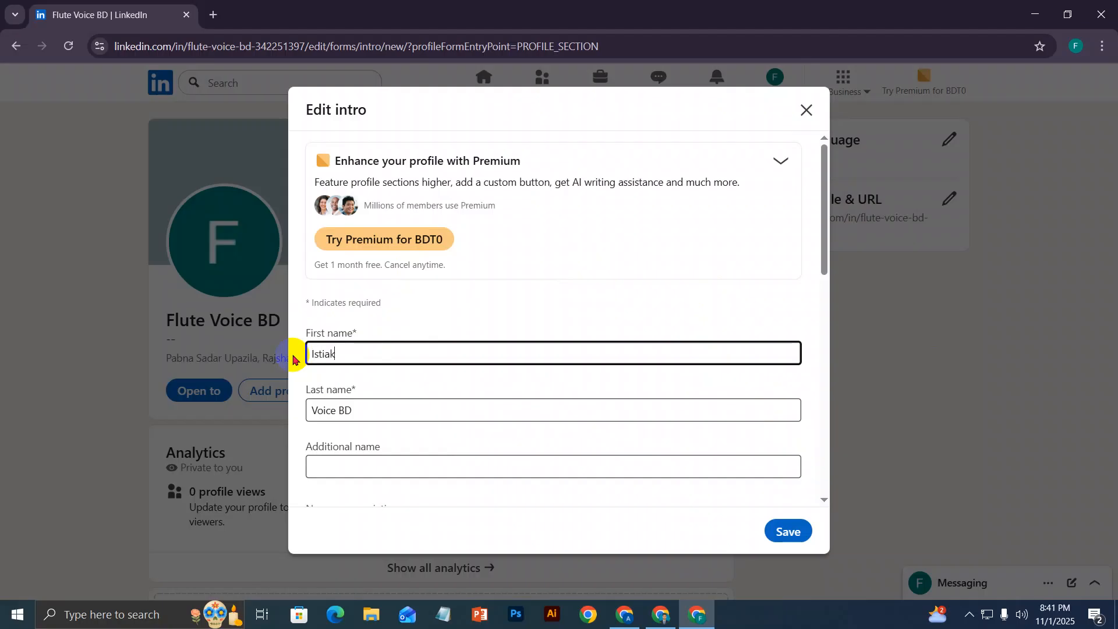
left_click(369, 413)
left_click(329, 353)
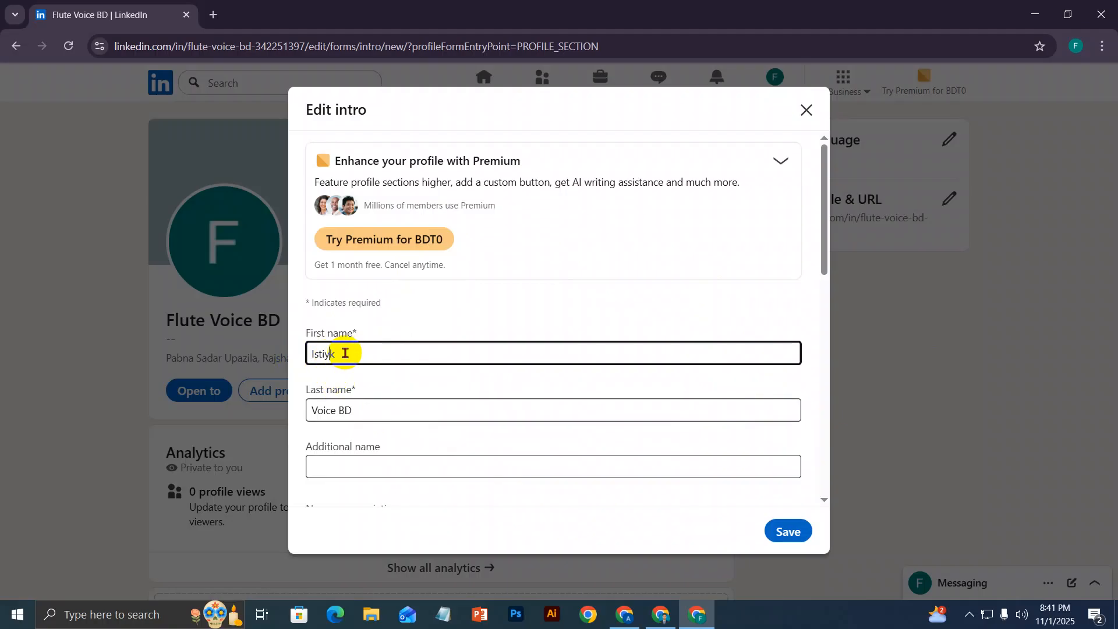
type("y")
left_click_drag(358, 410, 279, 413)
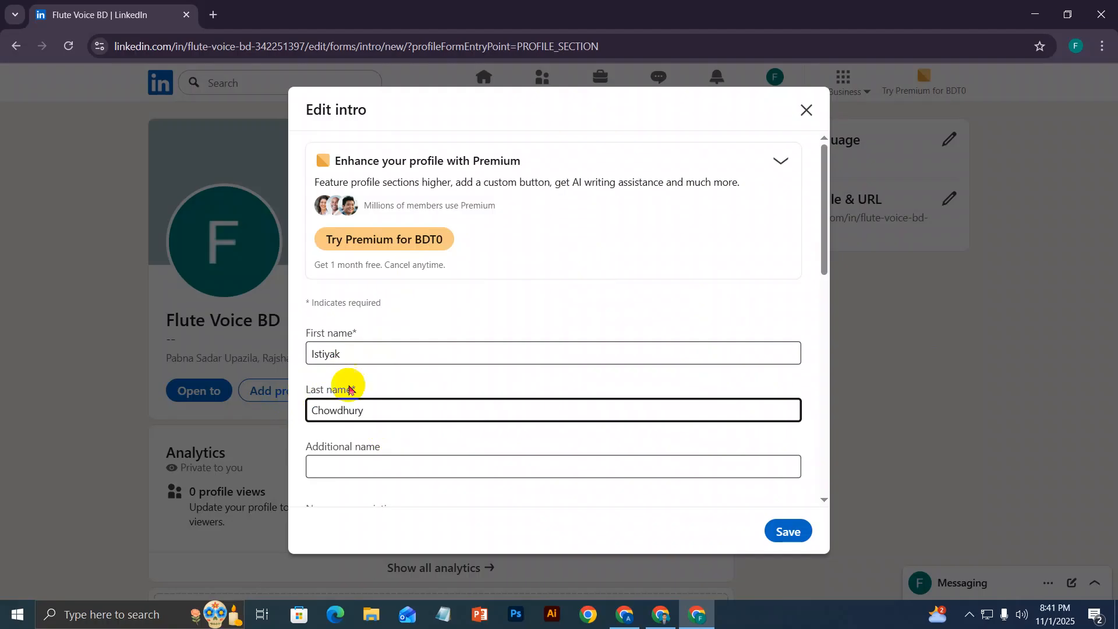
Draft the headline as "Digital Marketer & SEO Expert + Unique Technique5 +" in the intro form
scroll(390, 386, "down", 4)
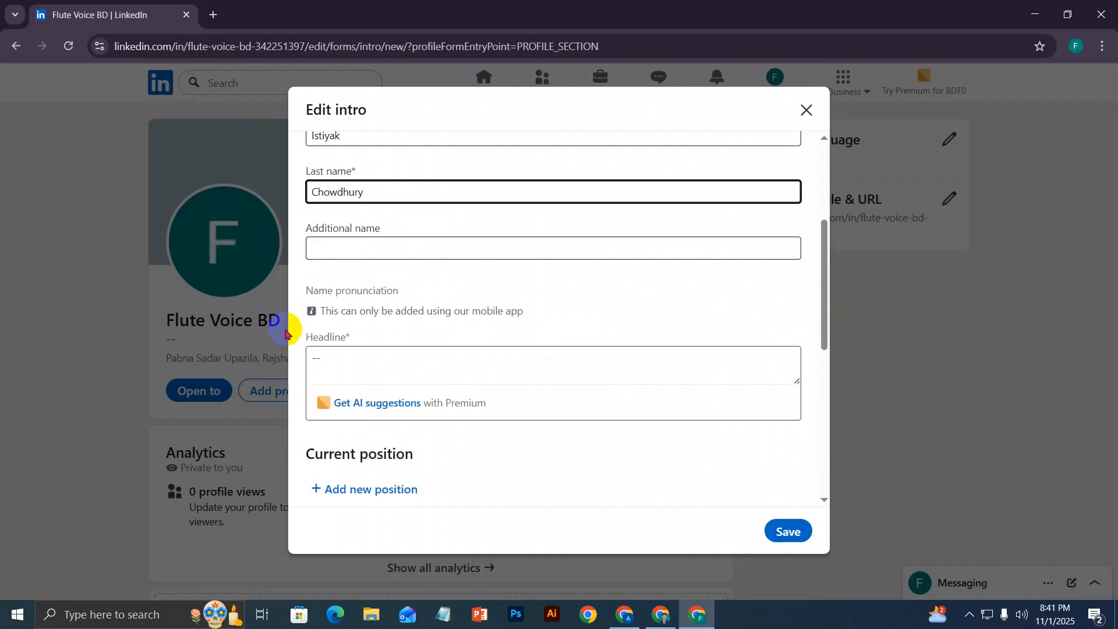
left_click_drag(332, 353, 269, 367)
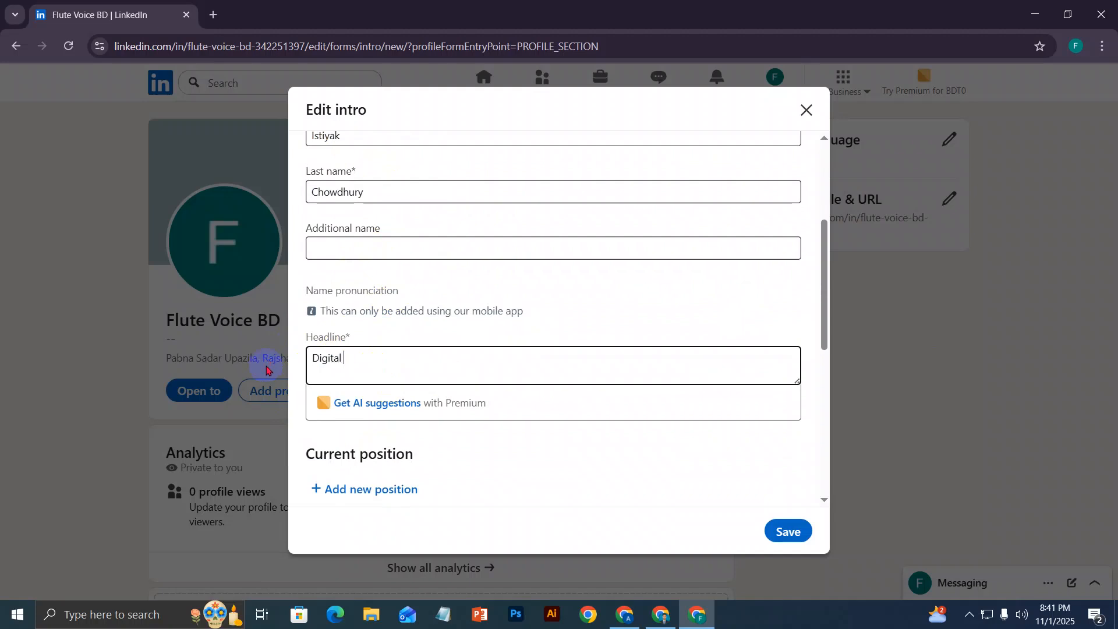
type("Digital Marketer & SEO Expert")
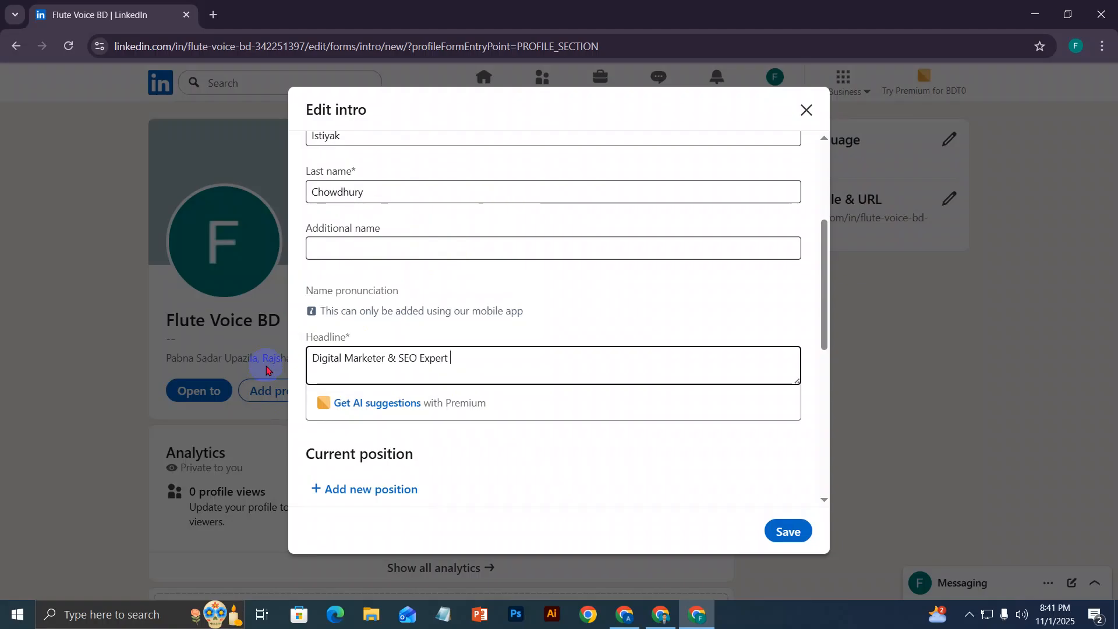
type("+")
type("Unique Strate")
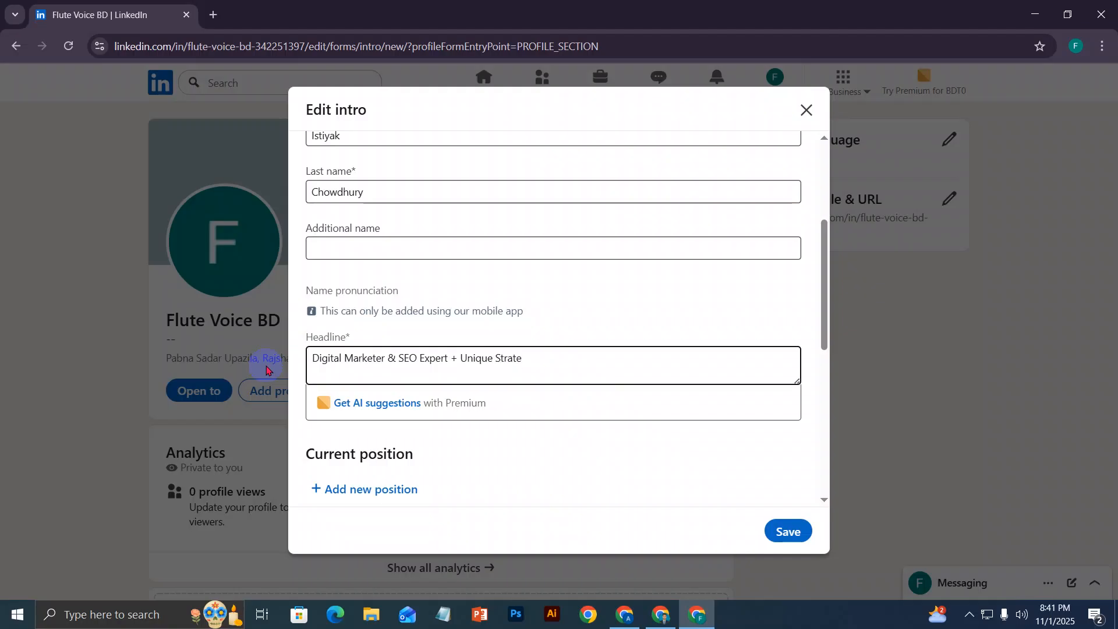
key("BackSpace")
key("BackSpace")
key("BackSpace")
key("BackSpace")
key("BackSpace")
key("BackSpace")
type("Techniq")
type("ue")
type("+ 5")
type("=")
key("BackSpace")
key("BackSpace")
type("5 +")
key("Left")
key("Left")
key("Left")
key("BackSpace")
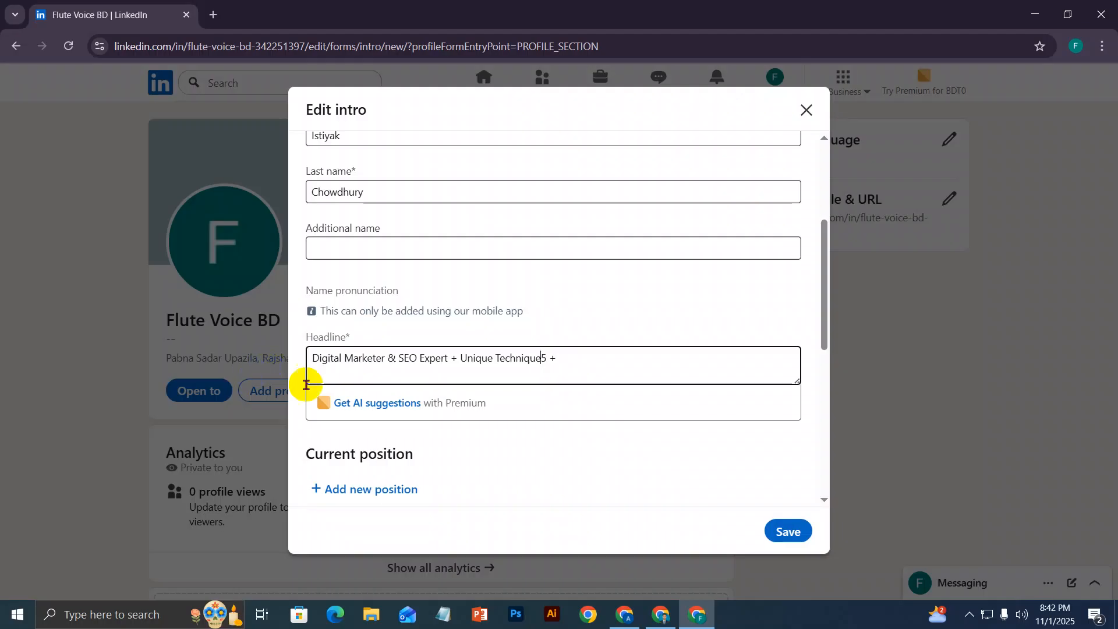
Replace the entire headline with "Digital Marketer | Grow Your Brand 5x | 5+ Years Experience"
left_click_drag(592, 369, 288, 336)
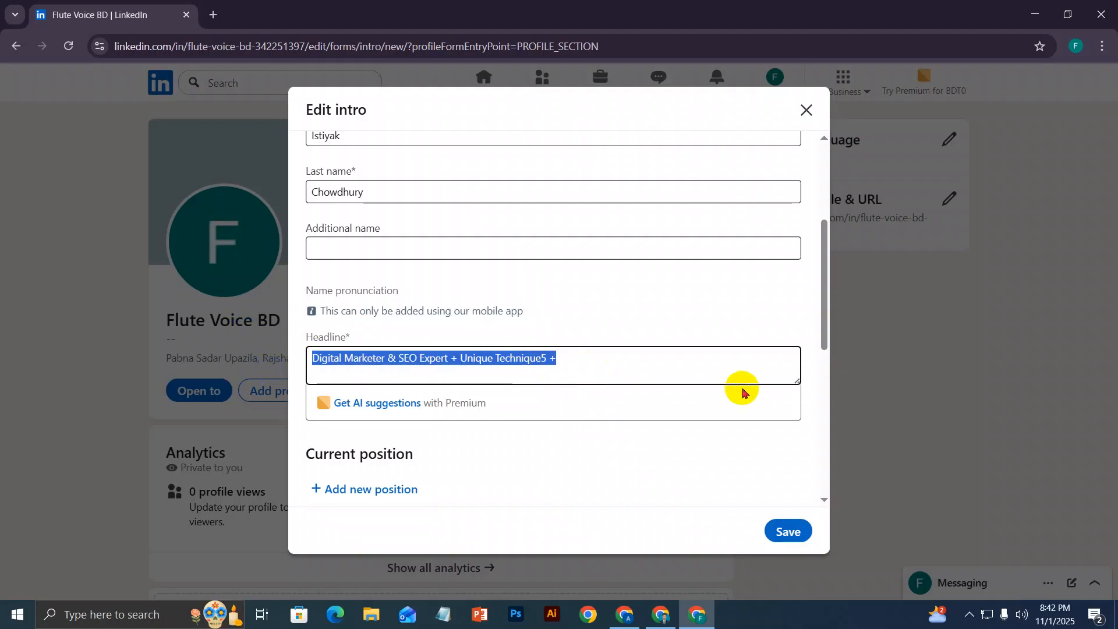
key("BackSpace")
type("Digi")
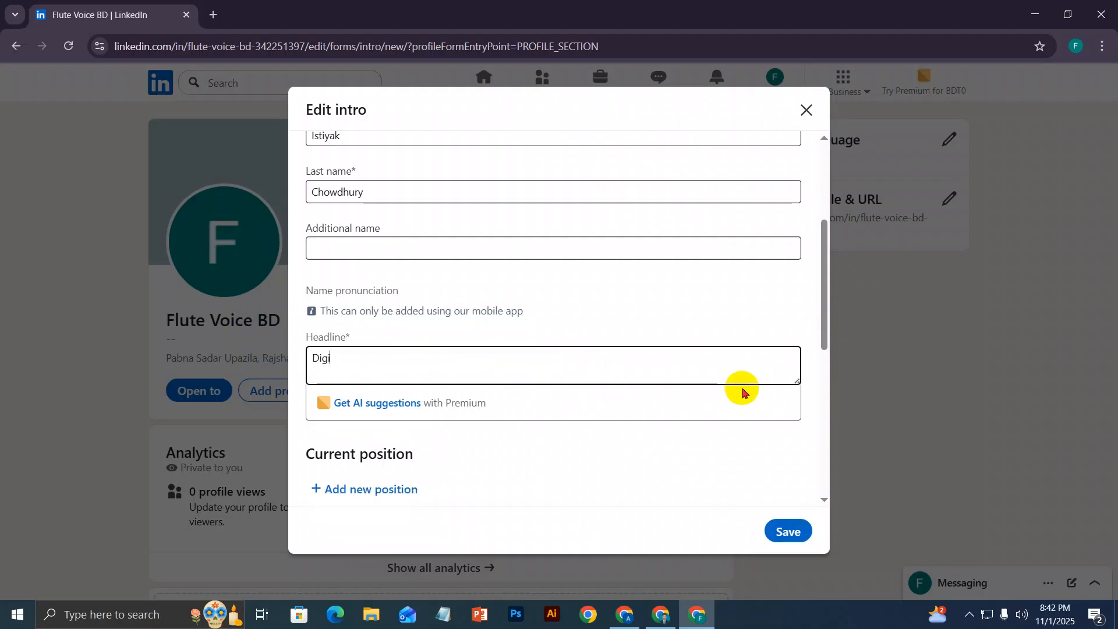
type("tal Marketer |")
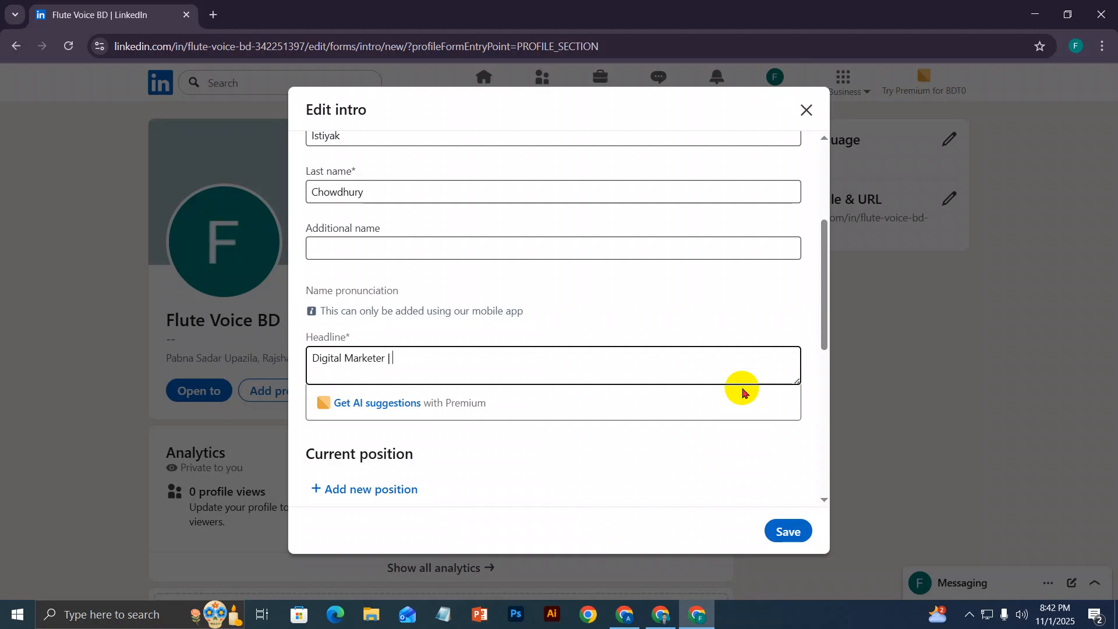
type("Gro")
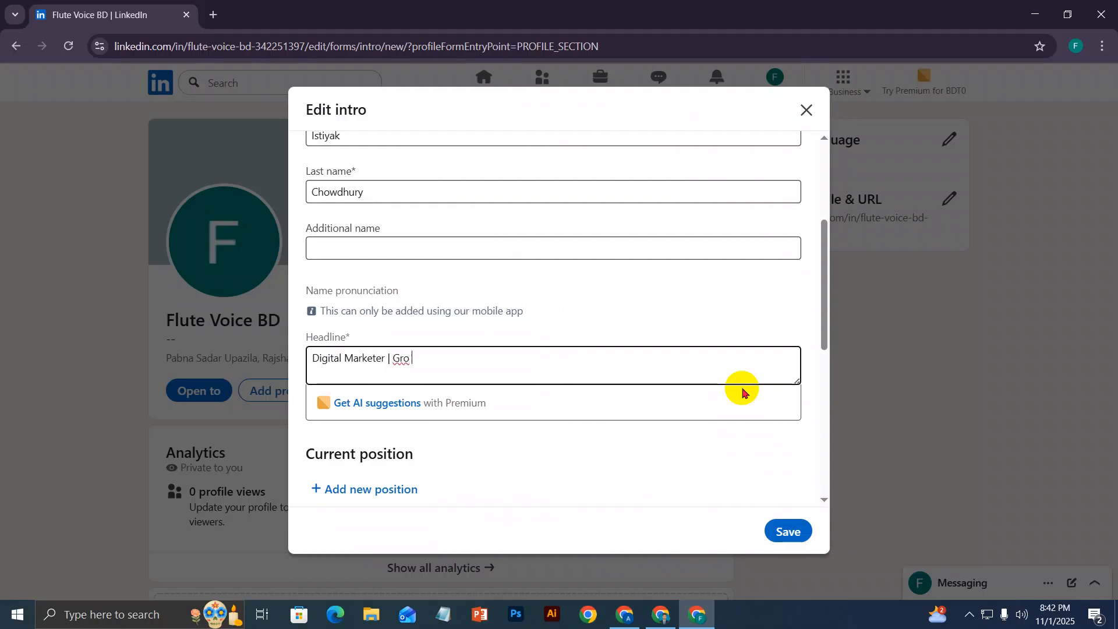
type("w You")
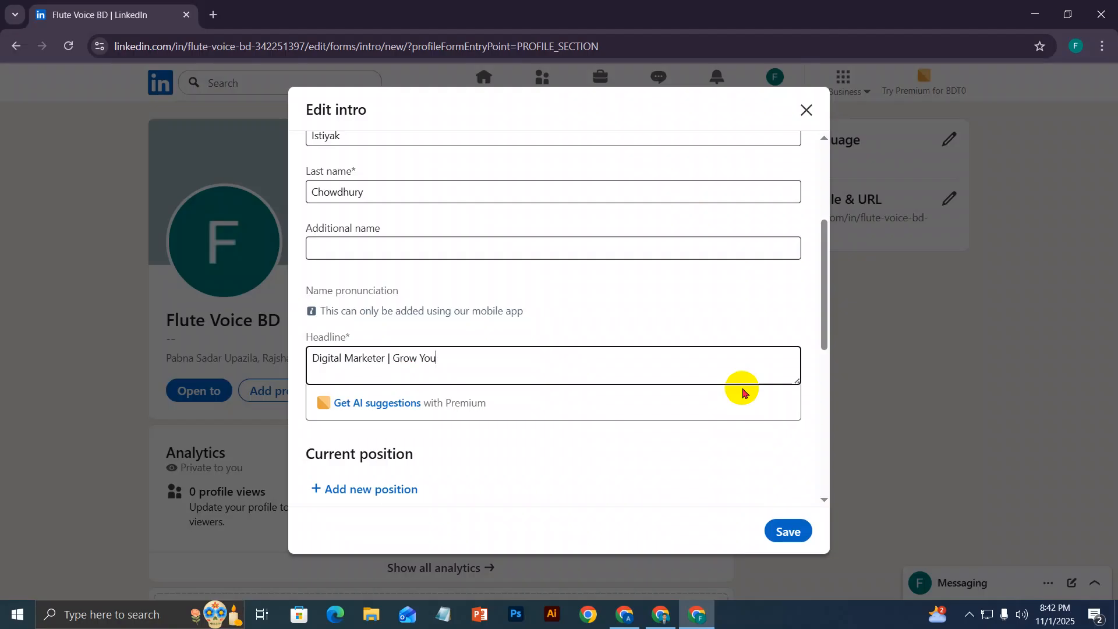
type("r Brand 5x | 5+")
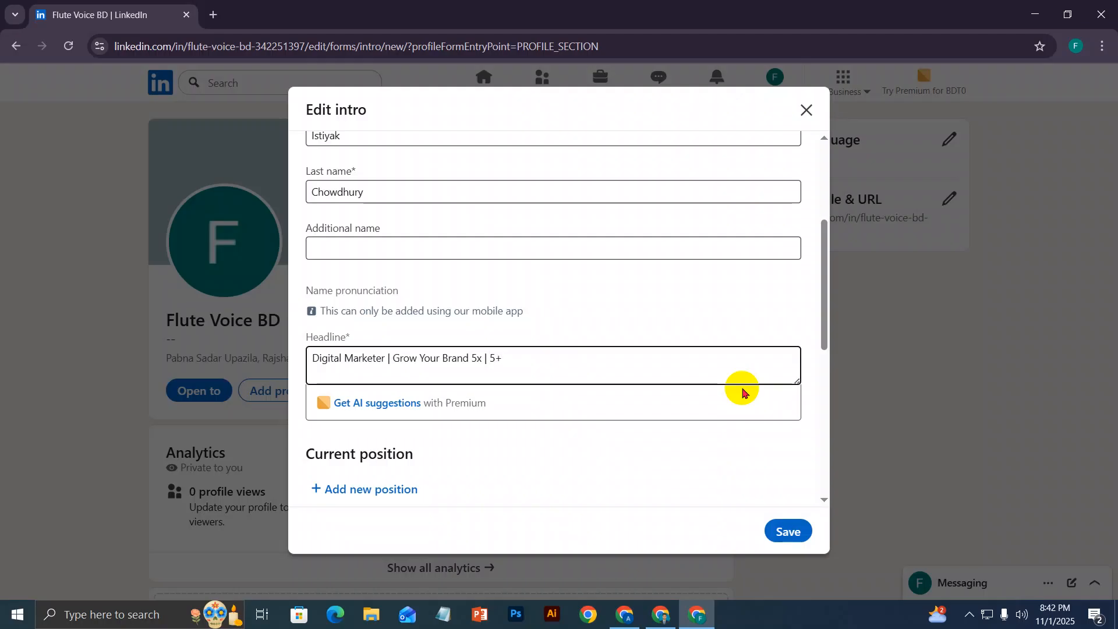
type(" Years Experie")
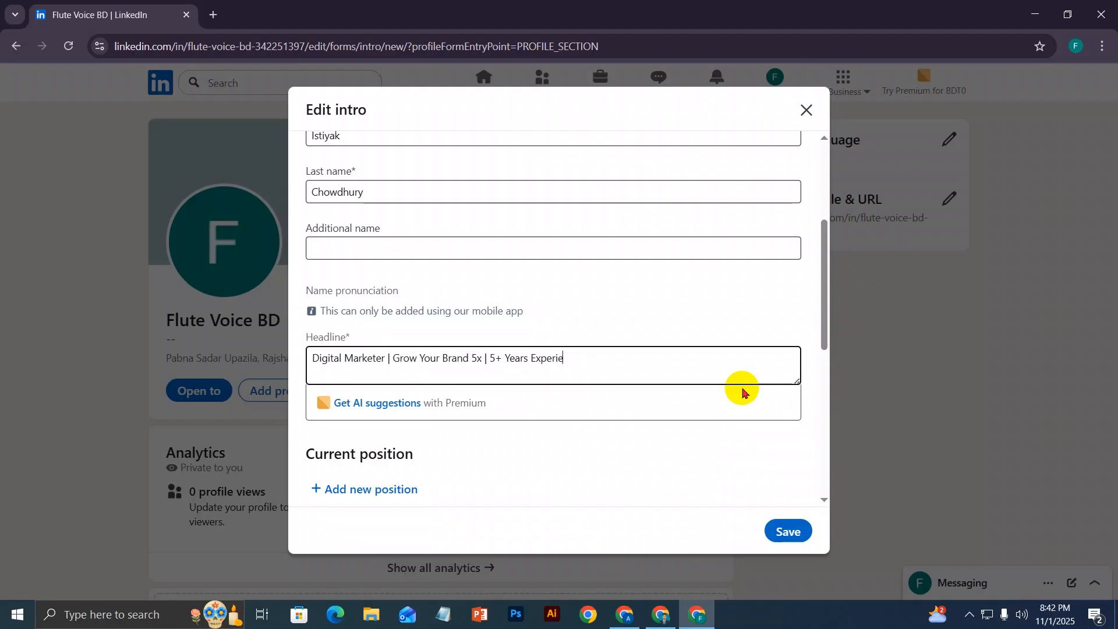
type("nce")
Set the industry in the intro form to the suggested option Marketing Services
scroll(456, 212, "down", 4)
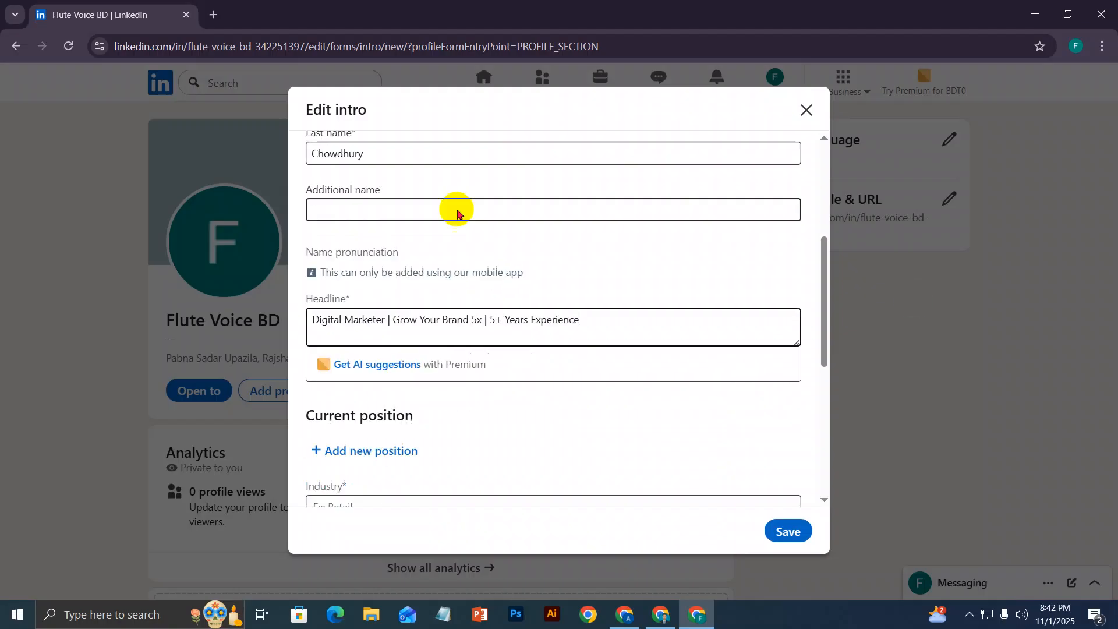
scroll(457, 272, "up", 3)
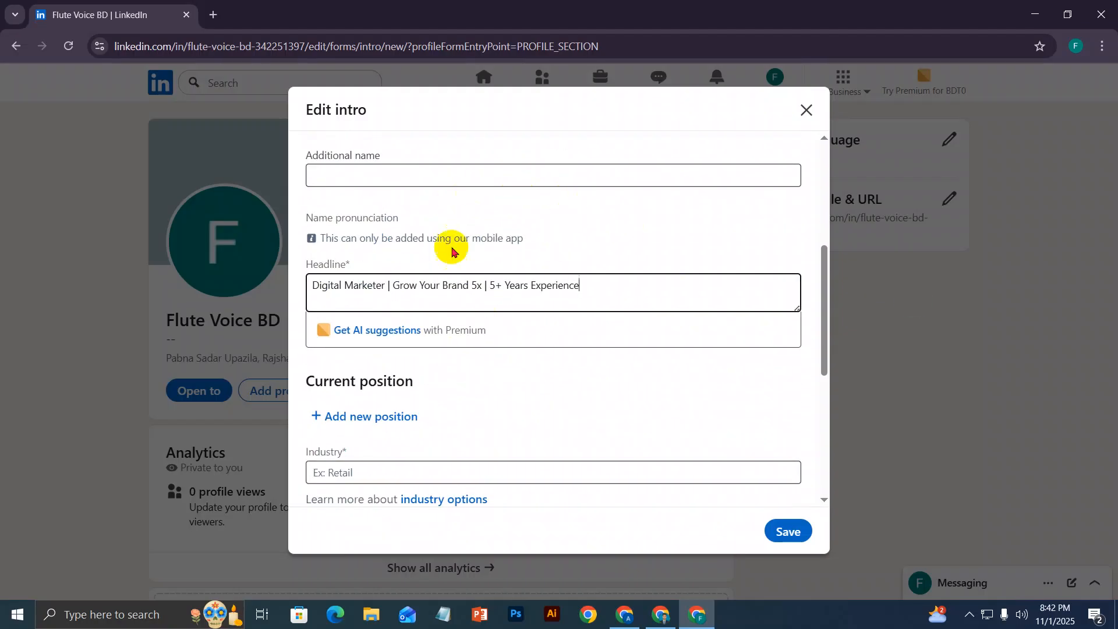
scroll(359, 270, "down", 3)
left_click(335, 324)
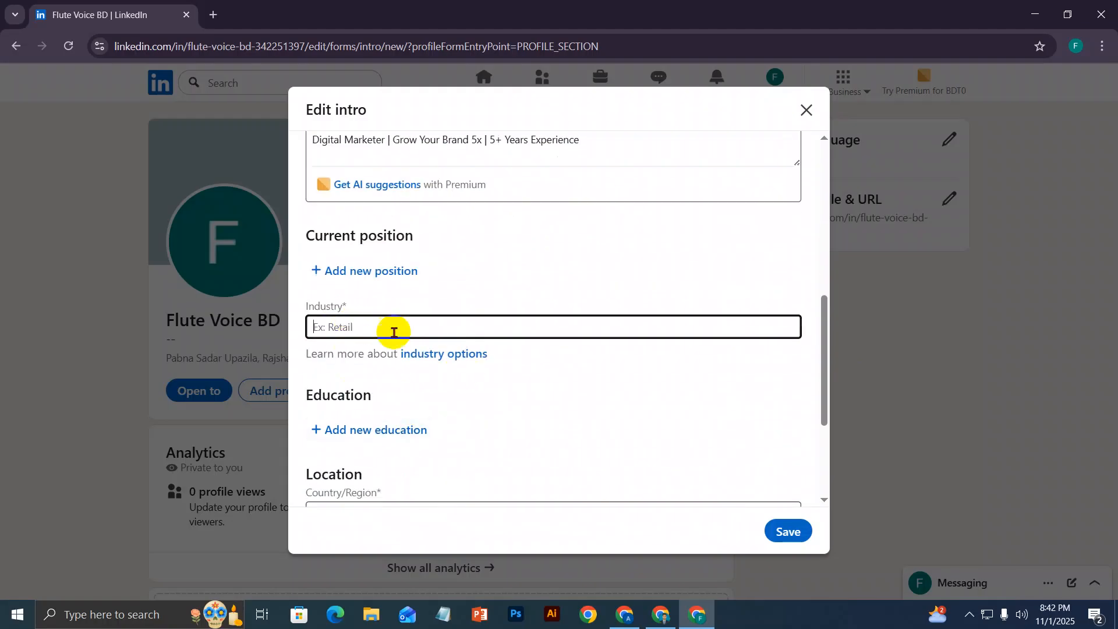
type("Marketing")
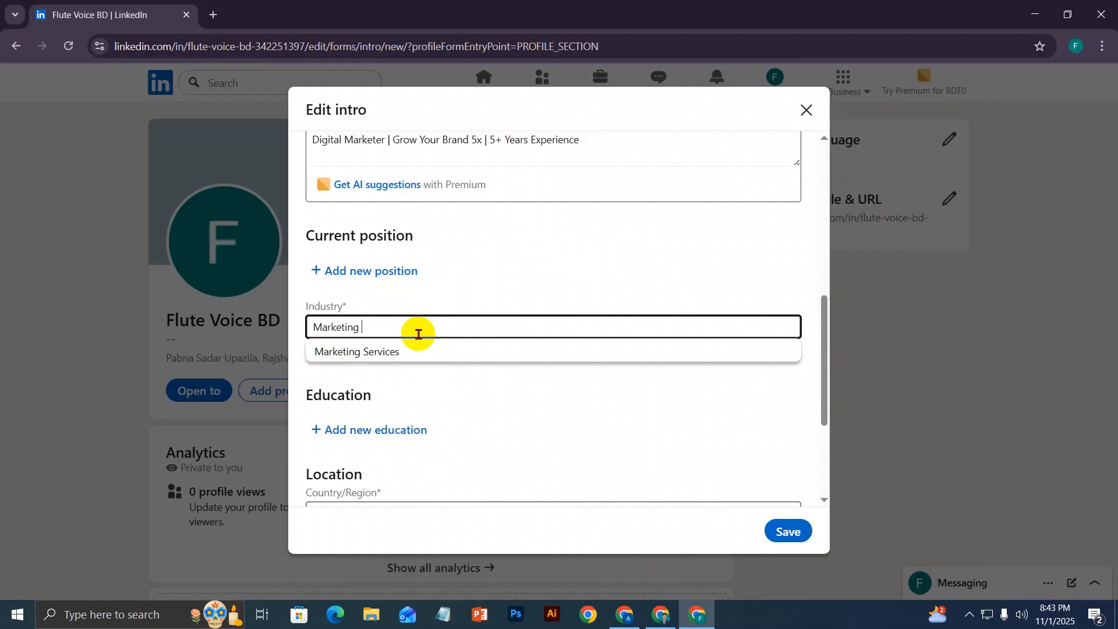
left_click(364, 352)
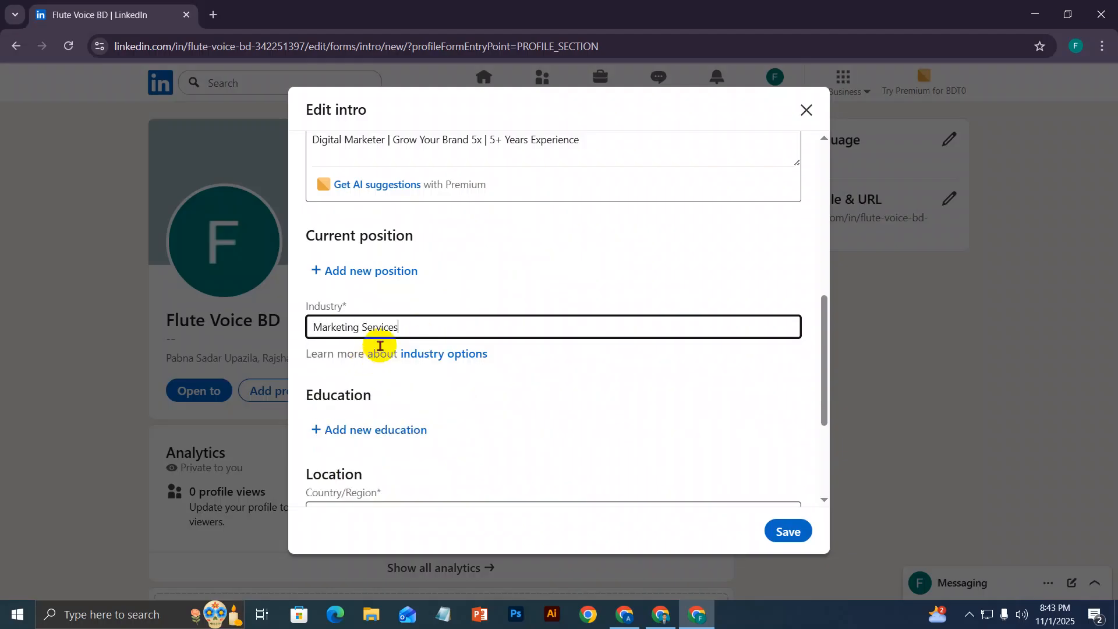
Save the edited profile intro and dismiss the follow-up dialog to return to the profile page
scroll(503, 333, "up", 2)
scroll(494, 335, "up", 2)
scroll(481, 304, "down", 5)
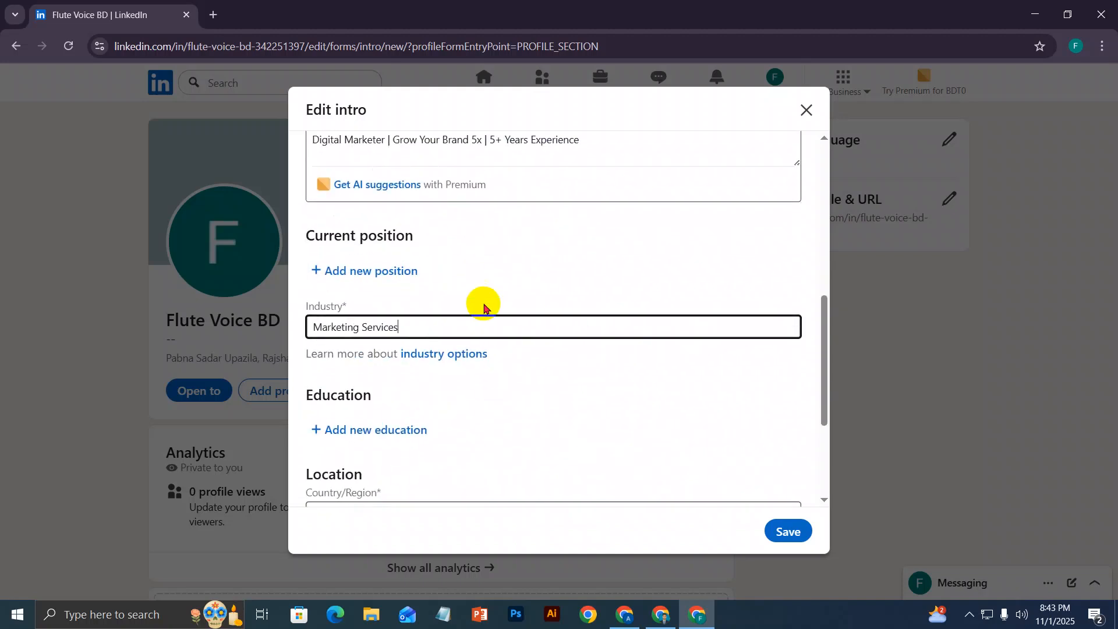
scroll(486, 415, "down", 1)
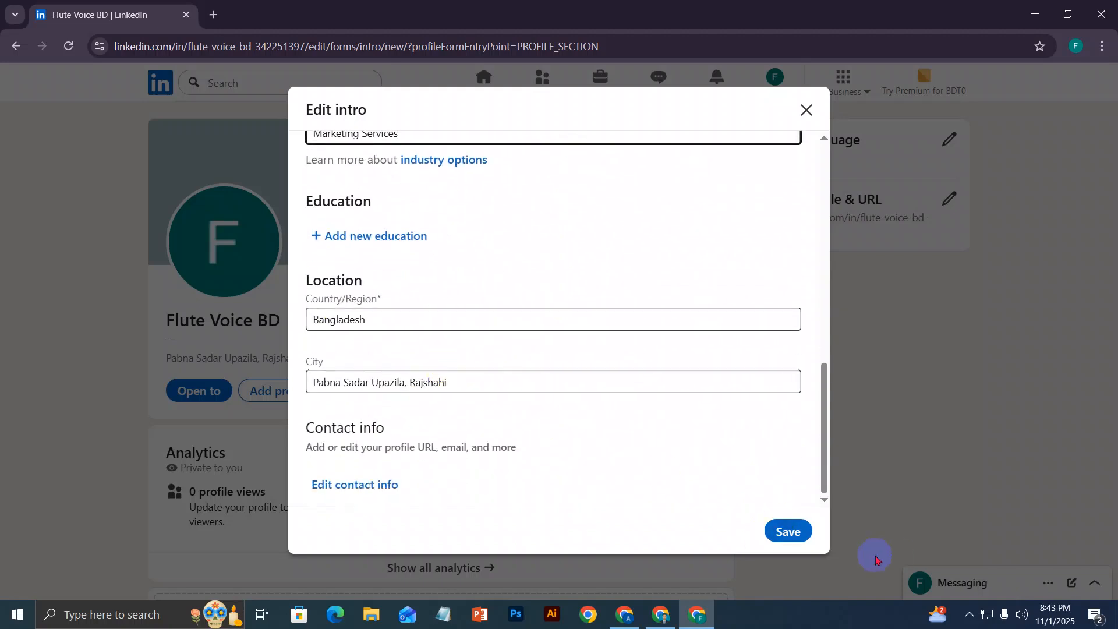
left_click(814, 544)
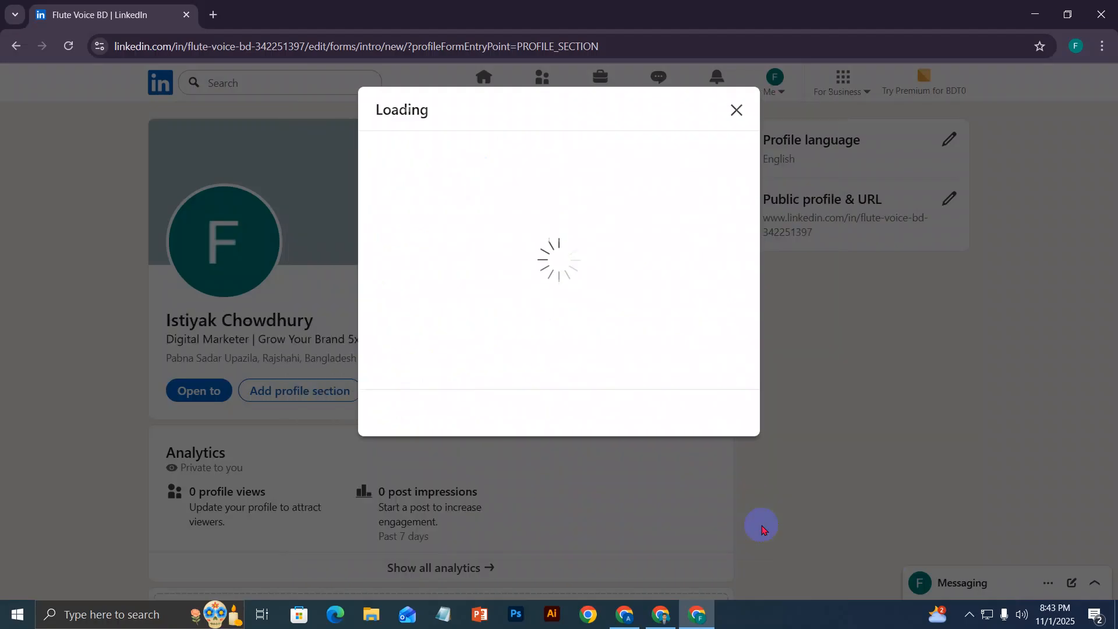
left_click(739, 116)
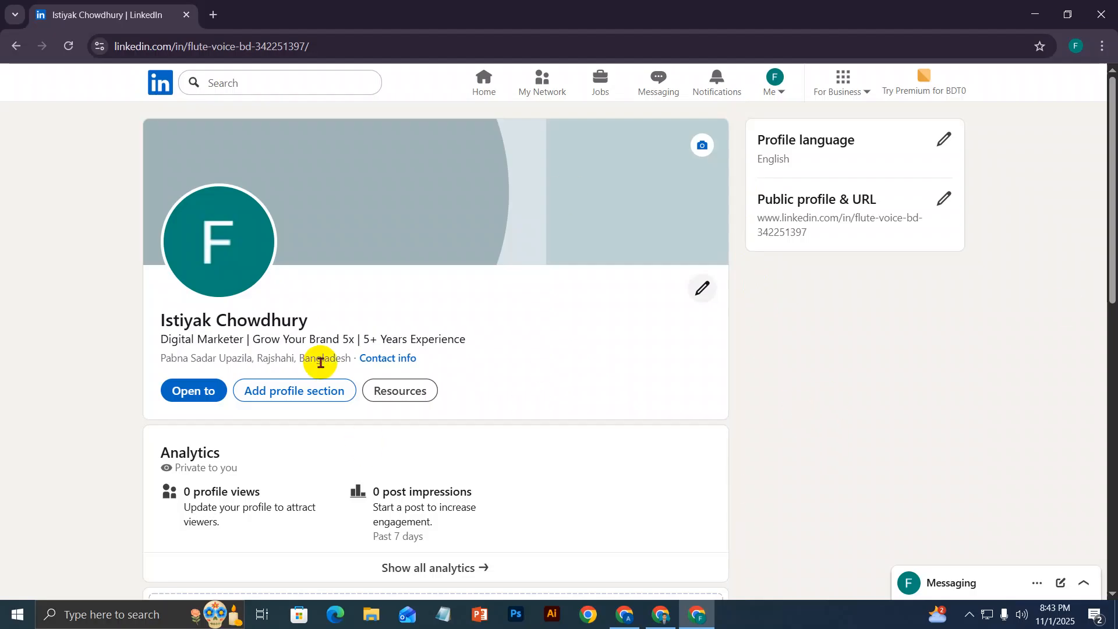
Look through the profile page, examining the intro card and the Analytics, Experience, Education and Skills sections
scroll(370, 381, "down", 1)
scroll(474, 369, "down", 10)
scroll(474, 357, "up", 9)
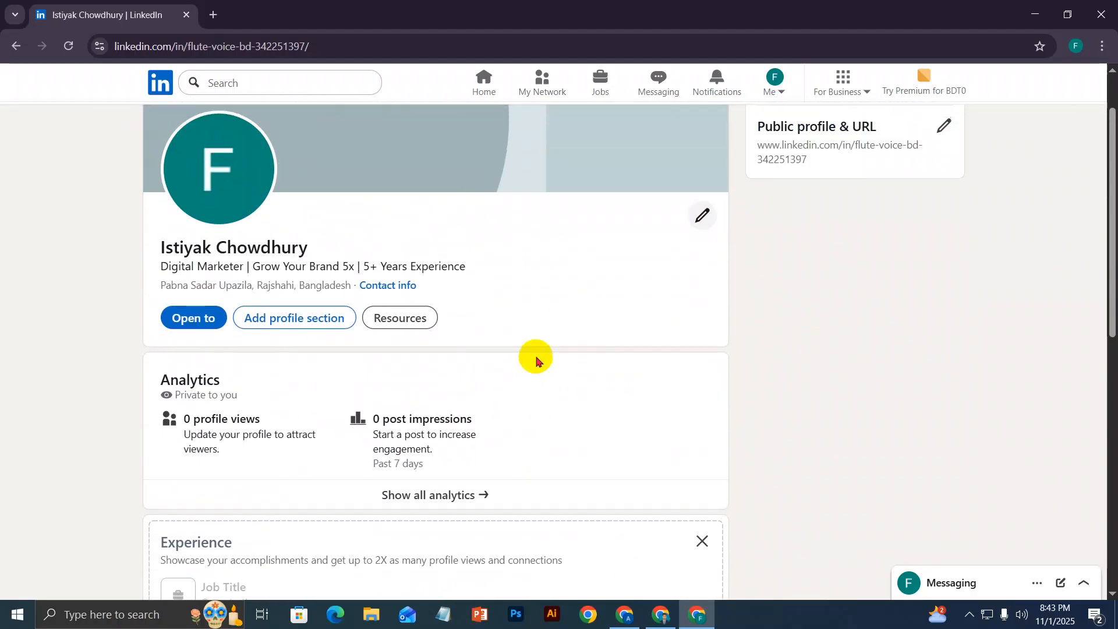
scroll(532, 357, "down", 4)
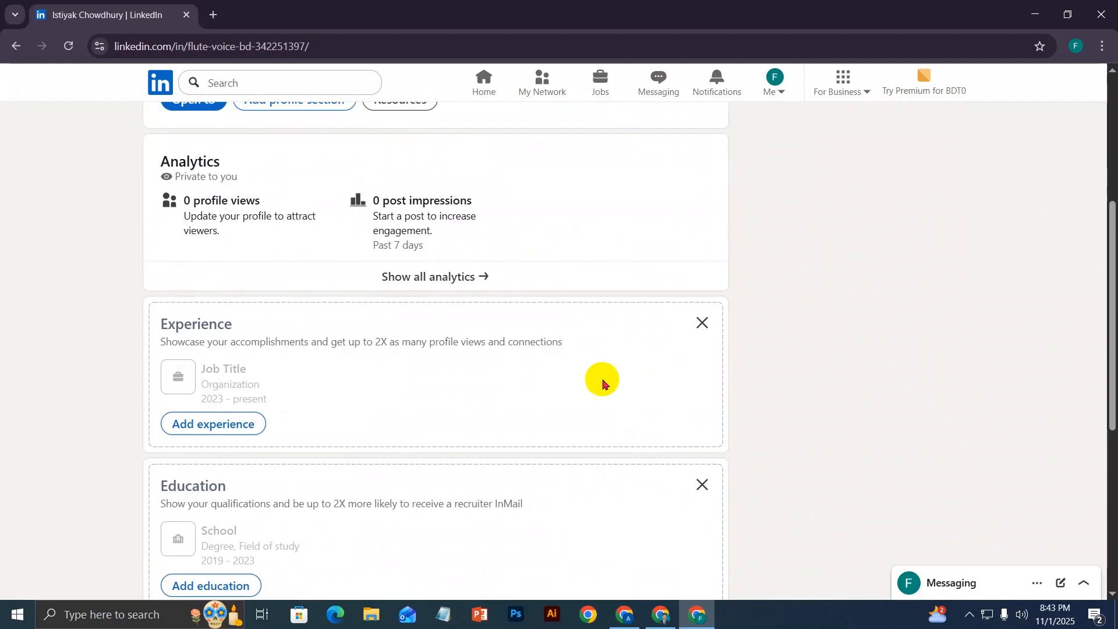
scroll(407, 467, "up", 3)
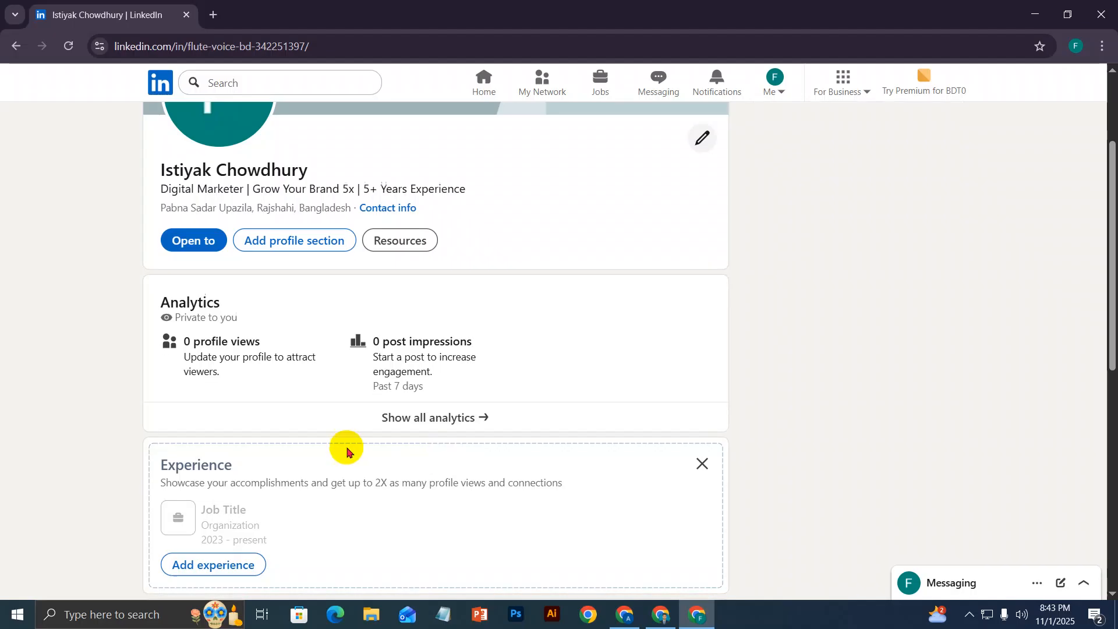
scroll(294, 400, "down", 7)
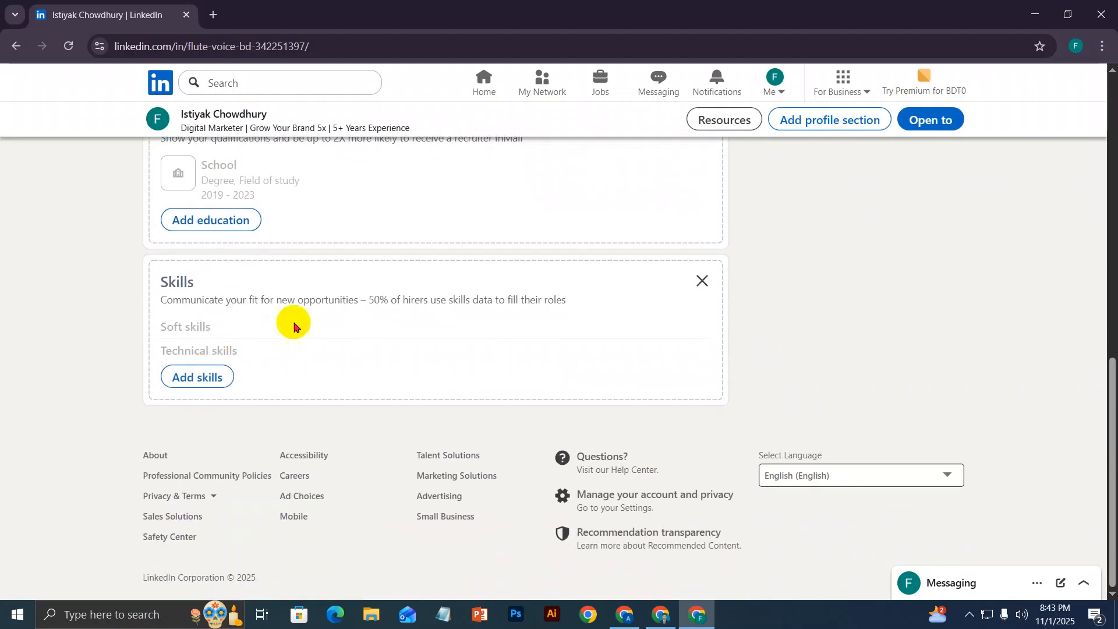
scroll(361, 317, "up", 7)
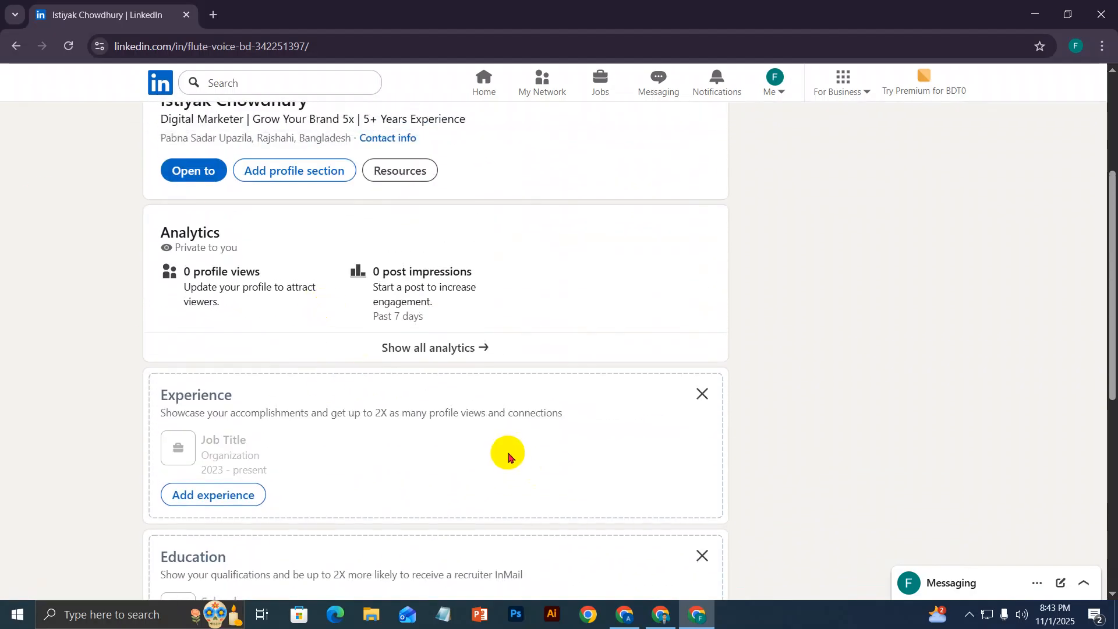
scroll(509, 451, "up", 3)
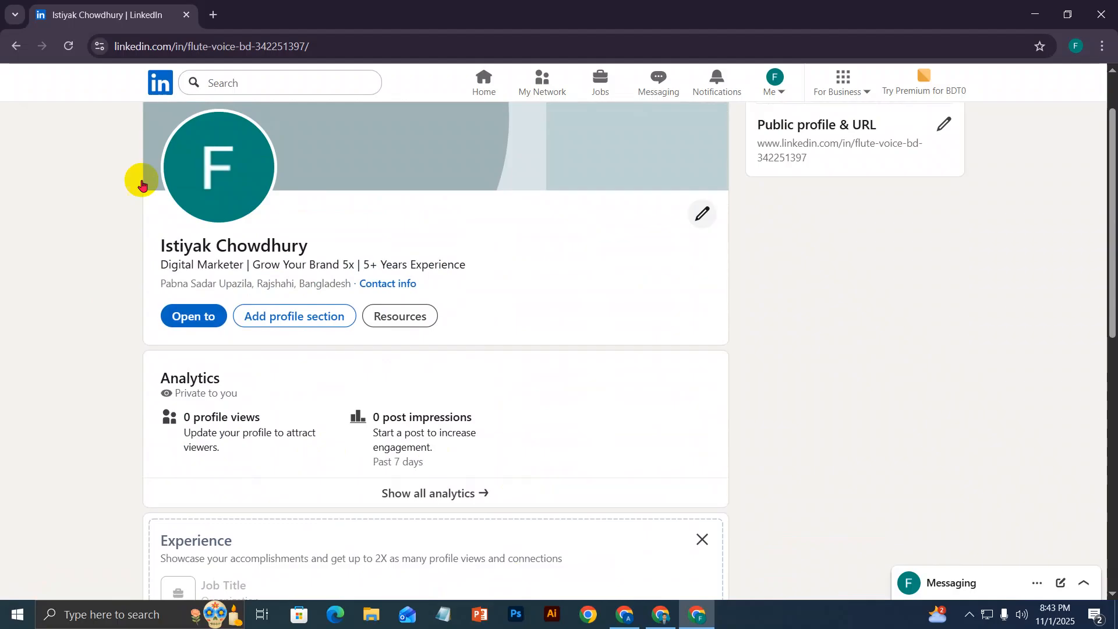
scroll(482, 196, "up", 1)
scroll(260, 295, "down", 6)
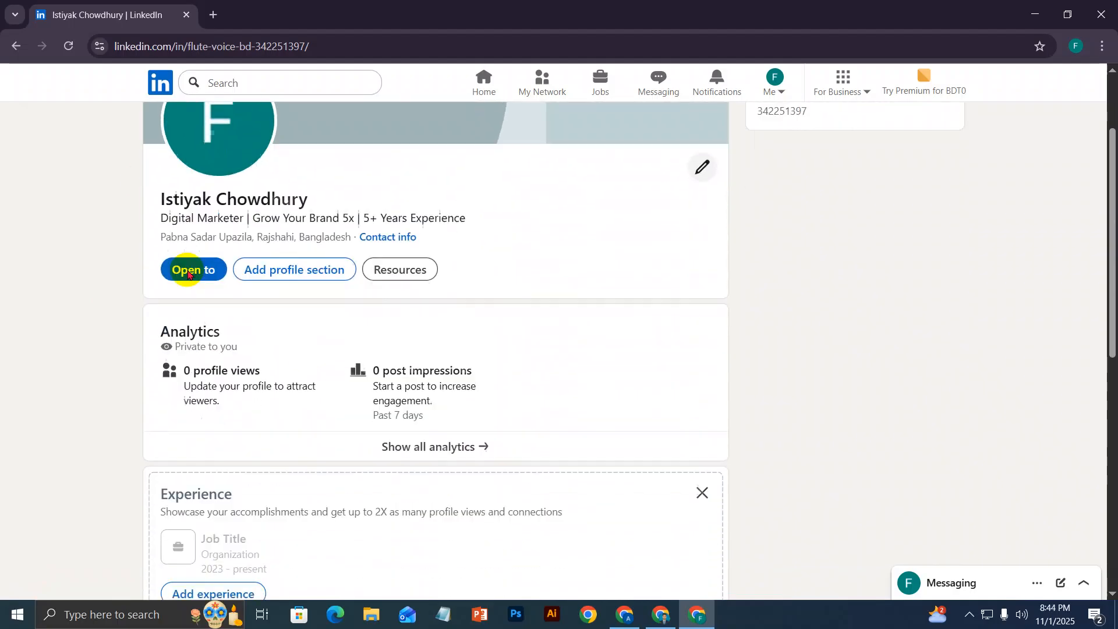
scroll(215, 499, "down", 1)
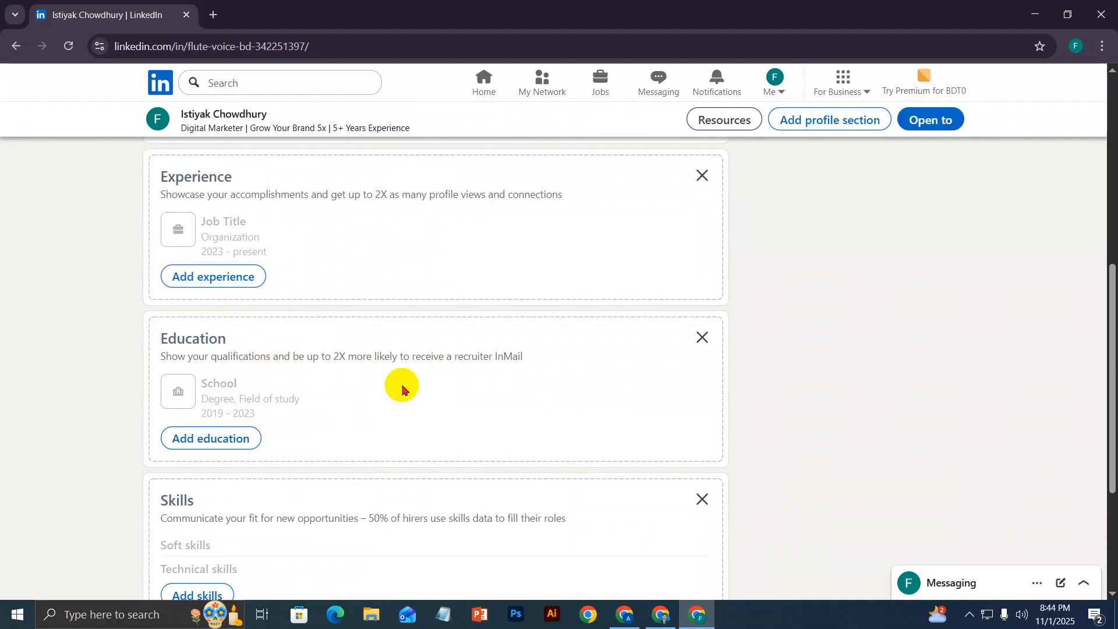
scroll(367, 404, "up", 1)
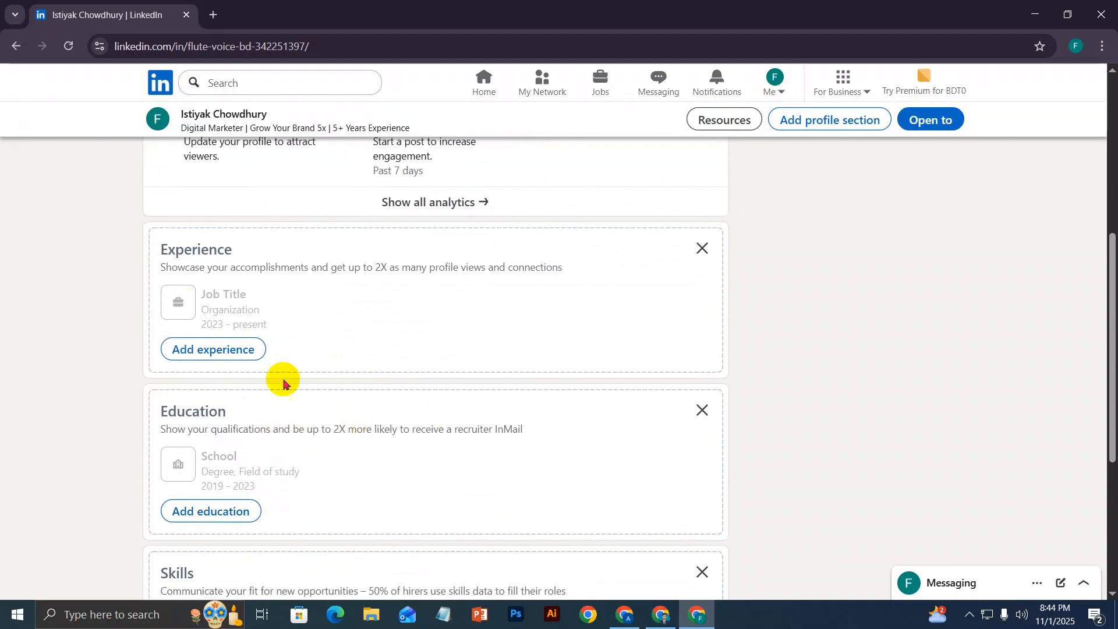
scroll(242, 302, "up", 2)
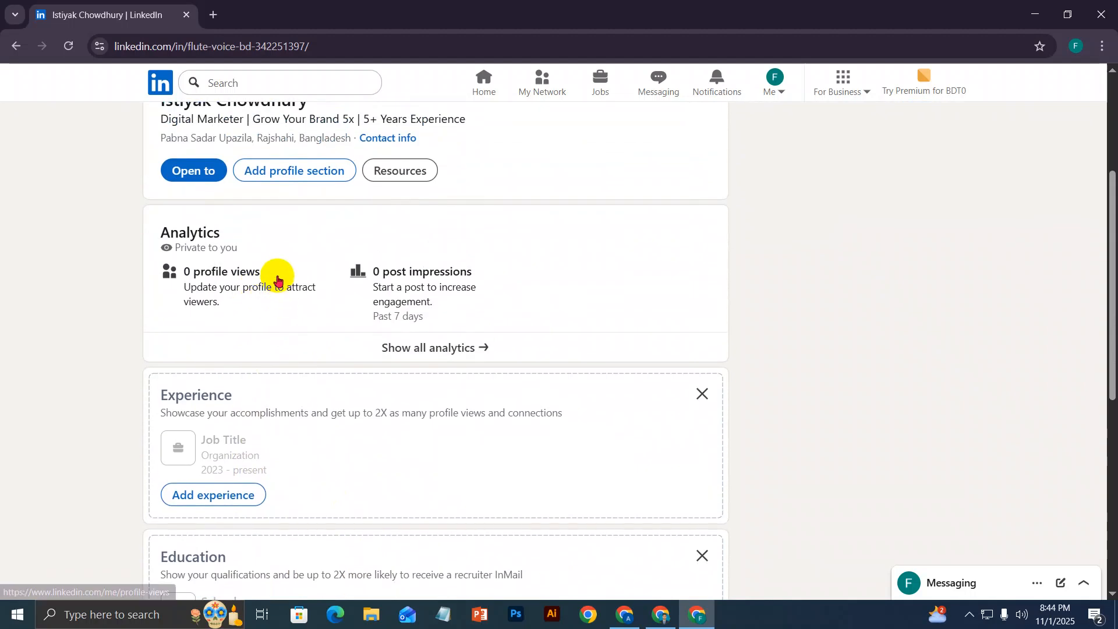
scroll(314, 291, "up", 1)
scroll(304, 355, "down", 2)
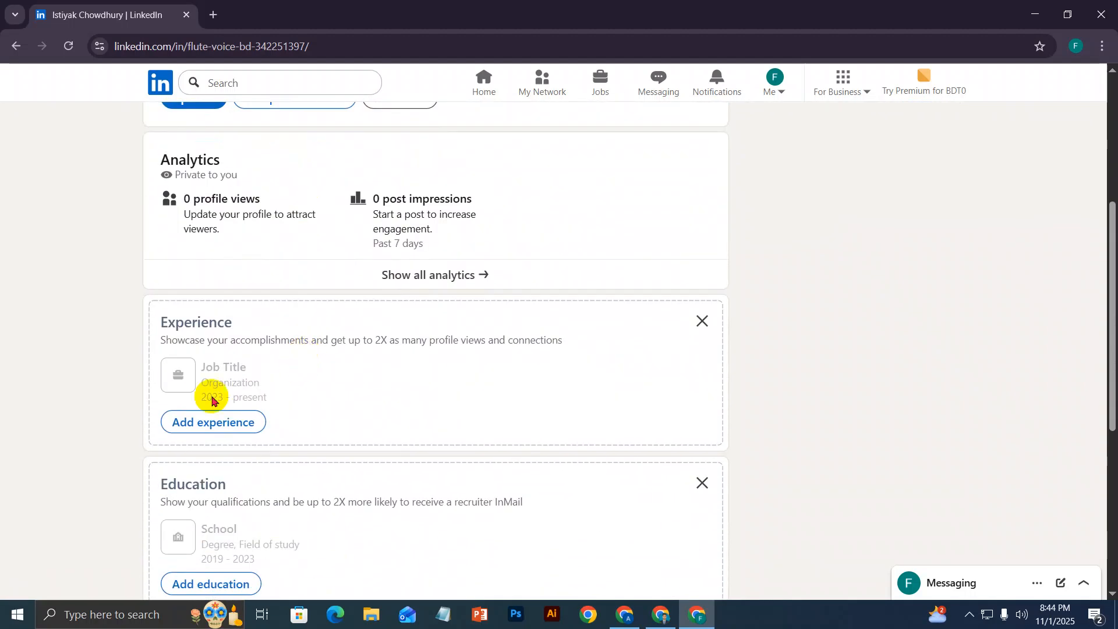
scroll(315, 427, "down", 2)
scroll(227, 433, "down", 1)
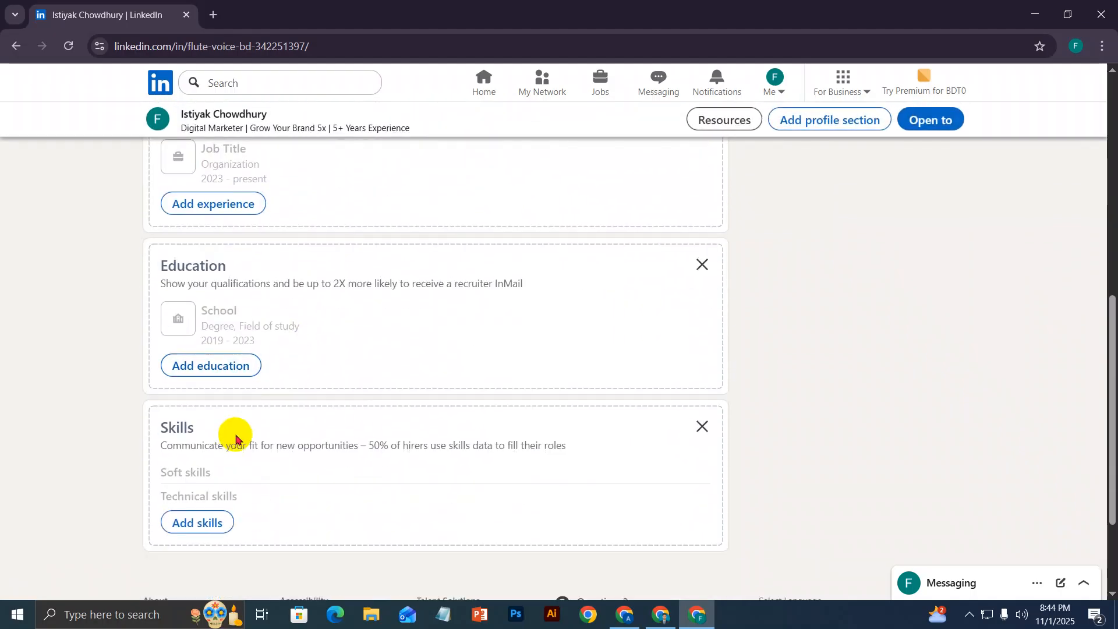